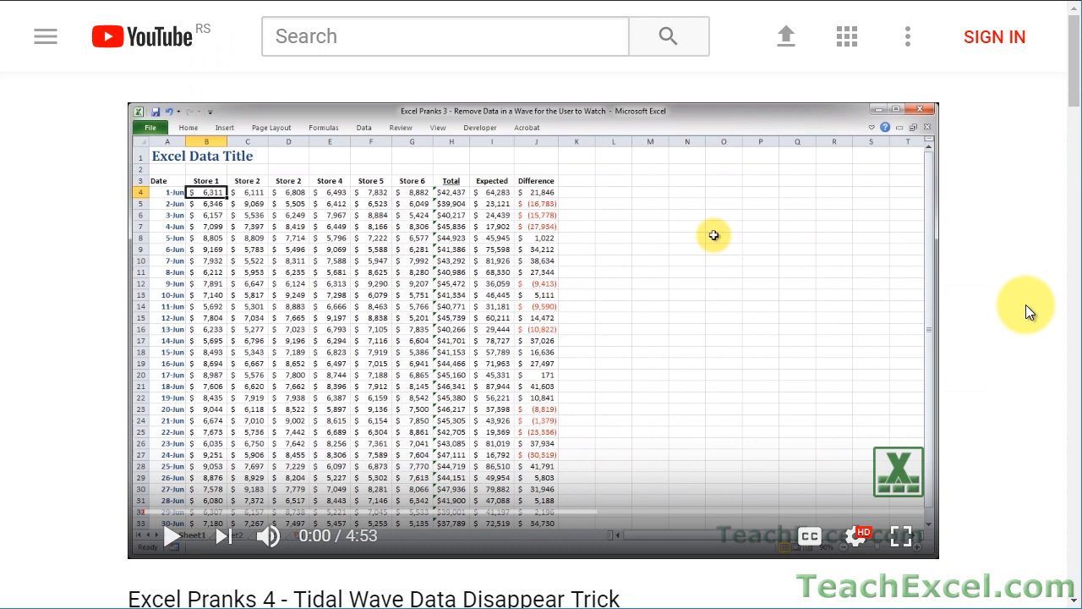
Open the Excel file link in the video's description
{"action": "scroll", "coordinate": [1025, 311], "scroll_direction": "down", "scroll_amount": 5}
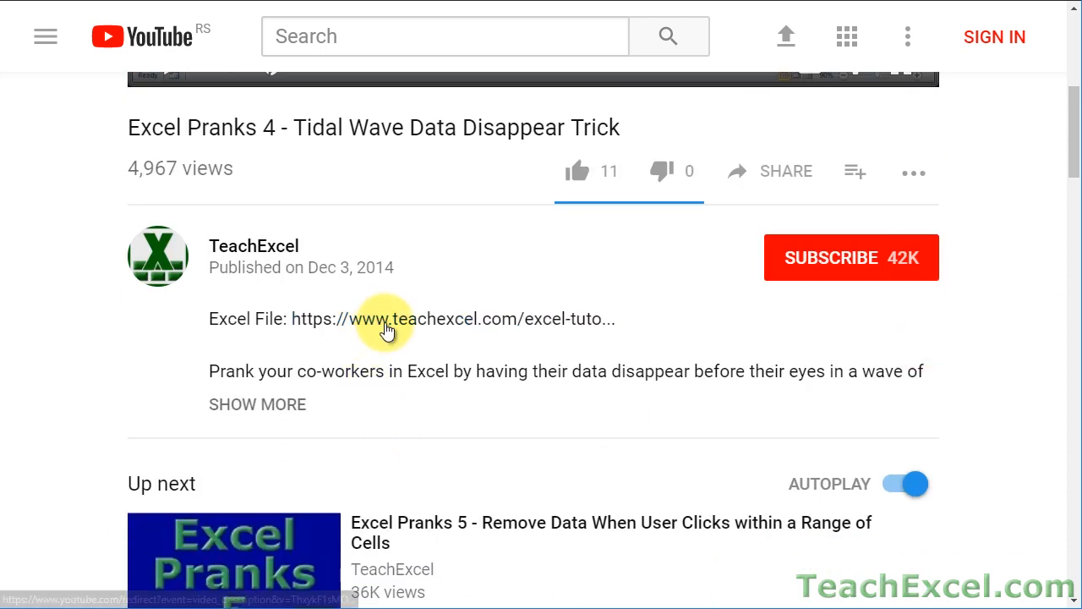
{"action": "left_click", "coordinate": [385, 328]}
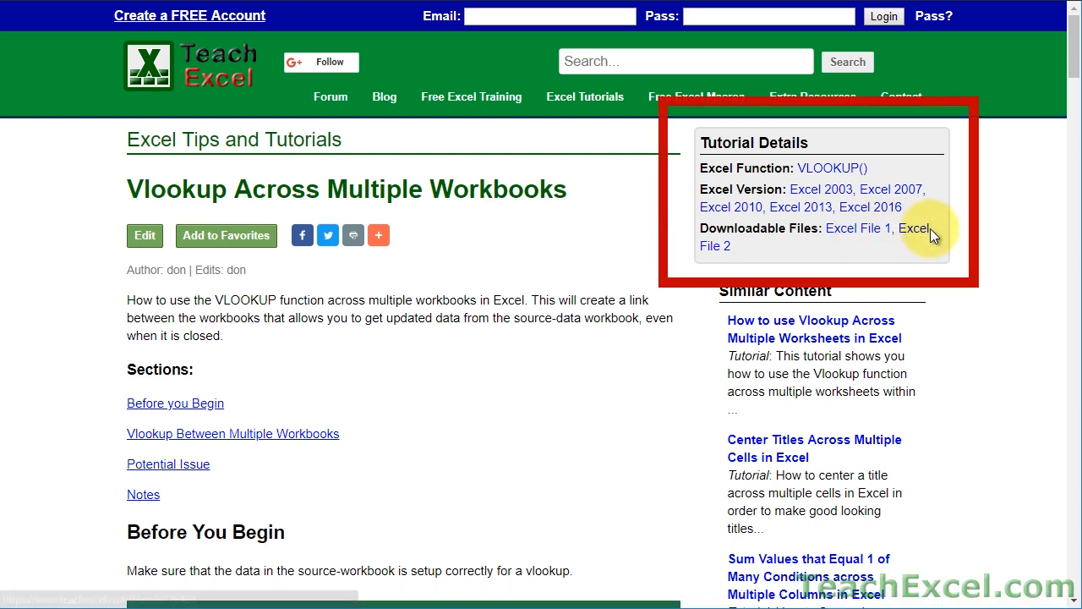
Like the Excel Pranks 4 video and subscribe to the TeachExcel channel with notifications
{"action": "left_click", "coordinate": [647, 283]}
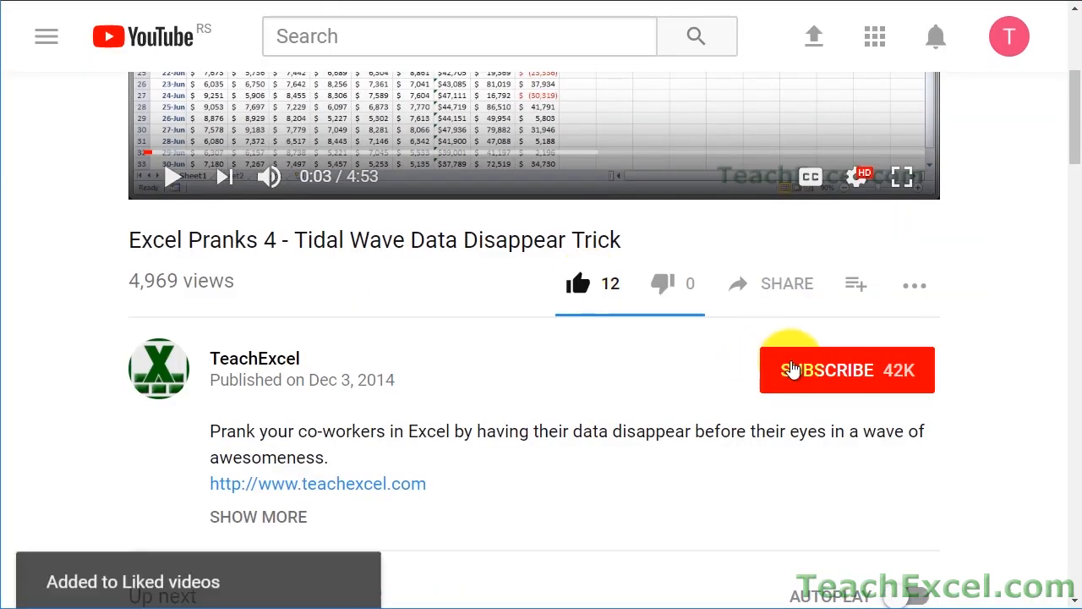
{"action": "left_click", "coordinate": [792, 369]}
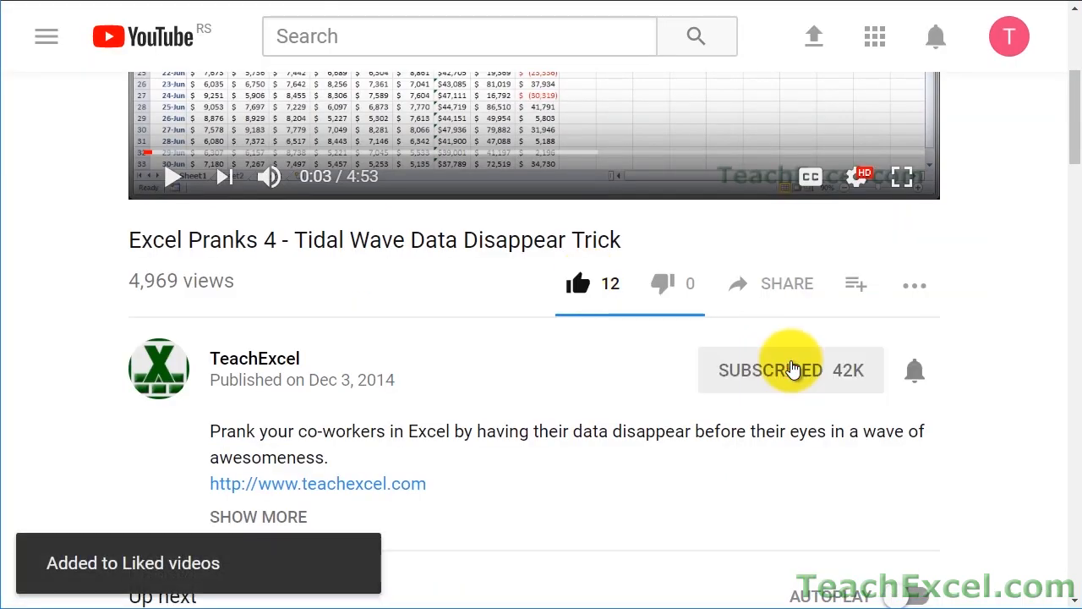
{"action": "left_click", "coordinate": [920, 376]}
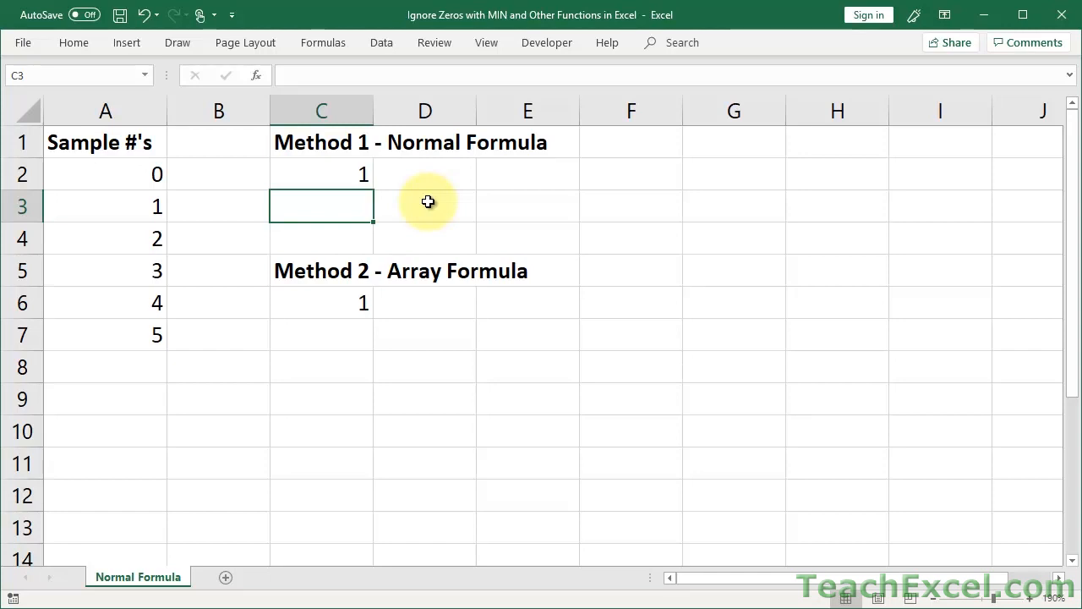
Switch to Excel and examine the formulas in C2 and C6 and the sample numbers in A2:A7
{"action": "double_click", "coordinate": [317, 169]}
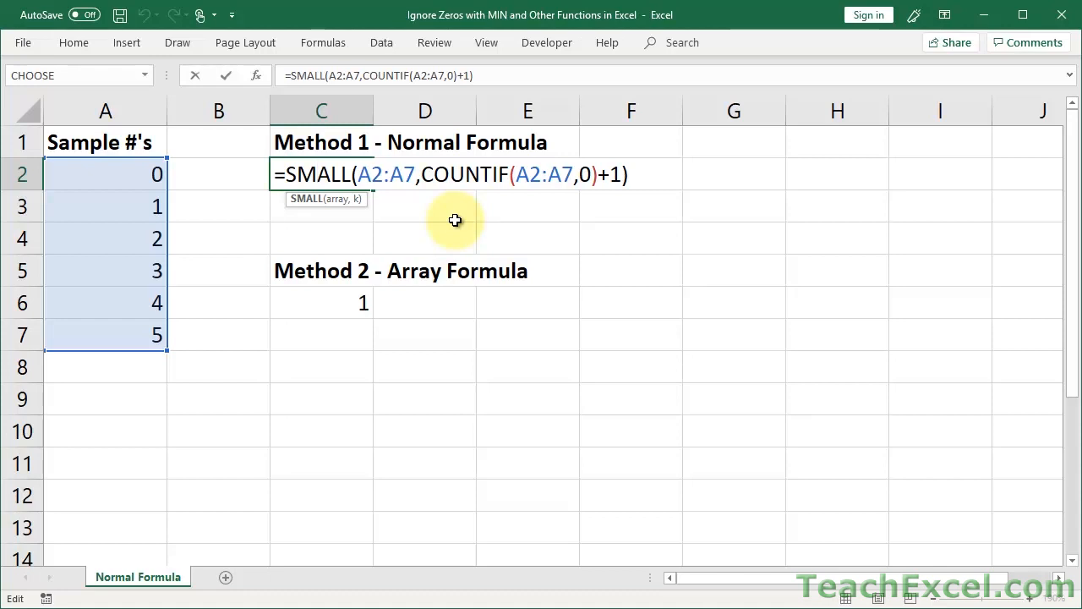
{"action": "key", "text": "Escape"}
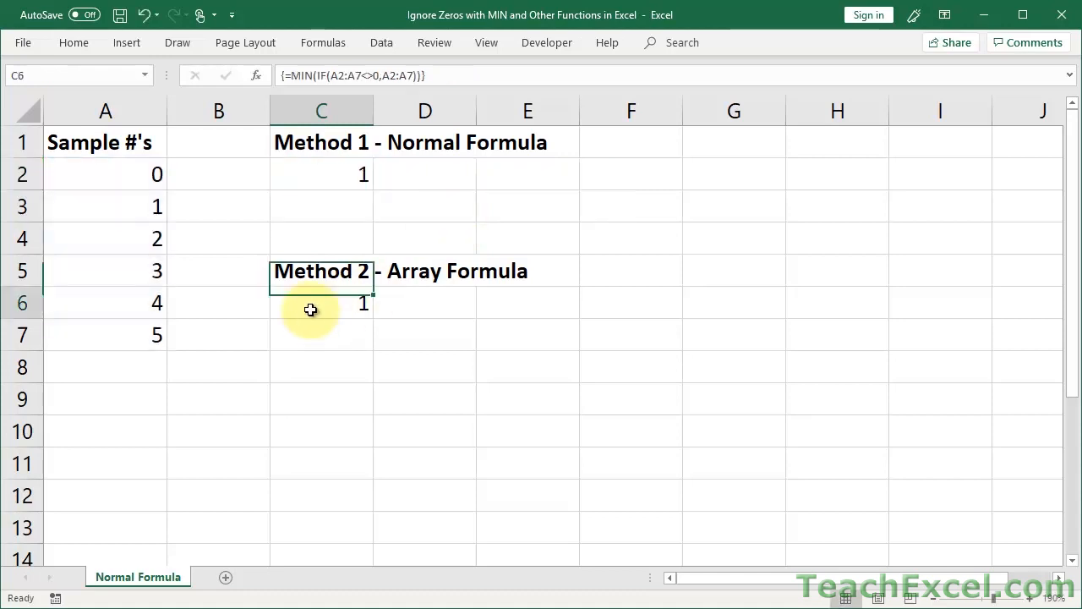
{"action": "double_click", "coordinate": [313, 302]}
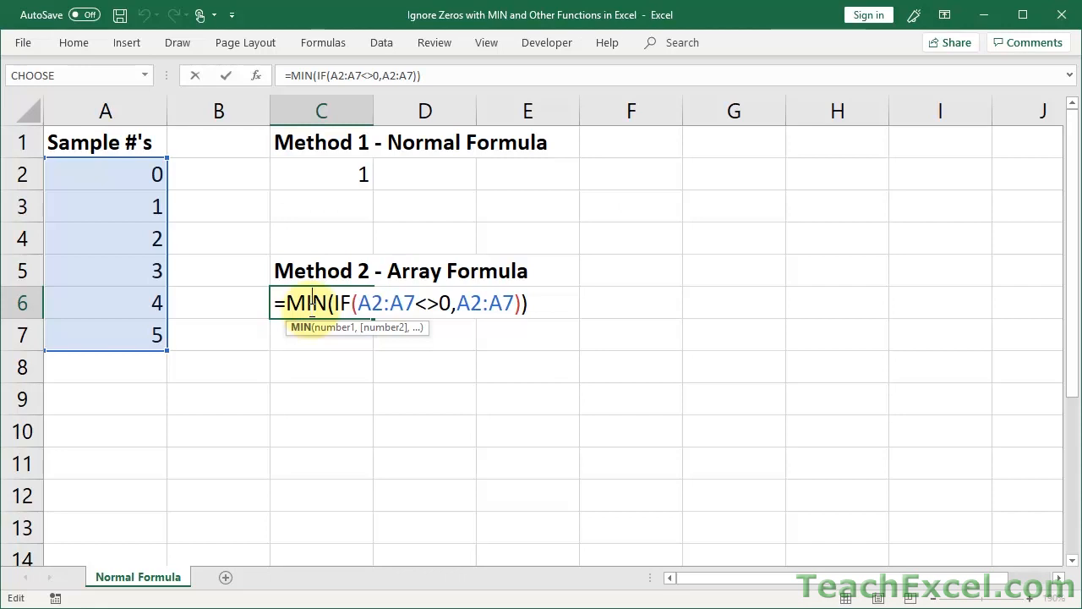
{"action": "key", "text": "ctrl+shift+Return"}
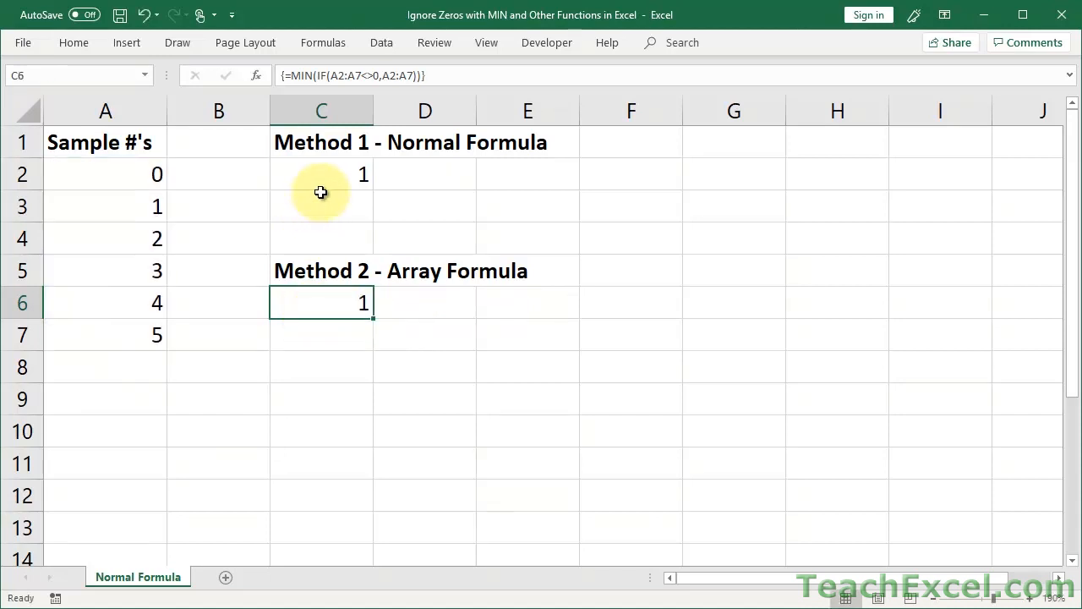
{"action": "left_click_drag", "start_coordinate": [99, 179], "coordinate": [105, 335]}
{"action": "left_click", "coordinate": [111, 171]}
{"action": "left_click", "coordinate": [431, 175]}
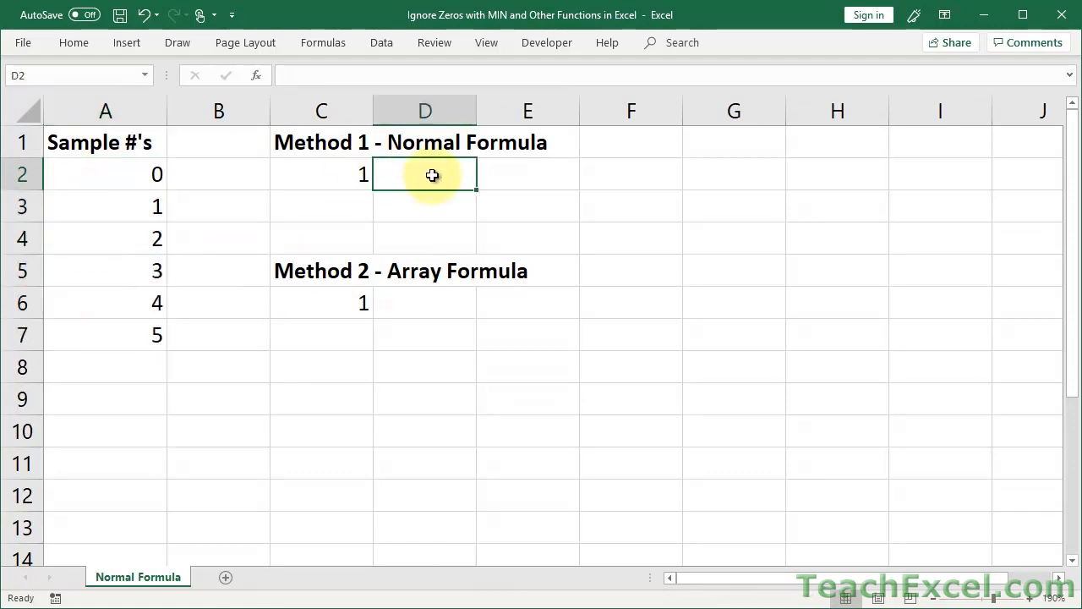
Test the formula =MIN(A2:A7) in cell C3 and clear the cell
{"action": "left_click", "coordinate": [321, 212]}
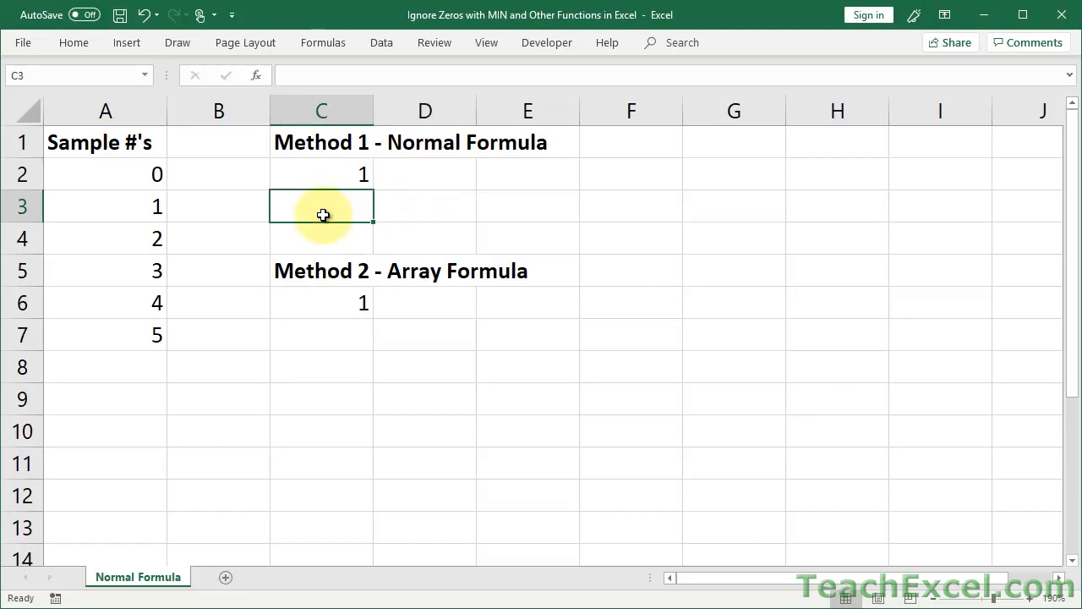
{"action": "type", "text": "=min"}
{"action": "key", "text": "Tab"}
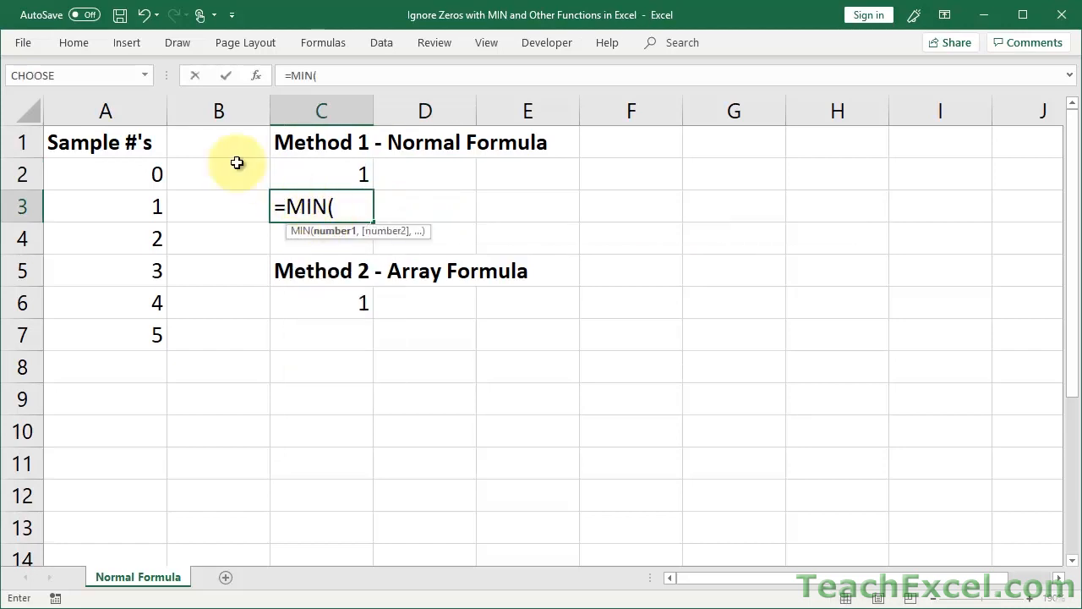
{"action": "left_click_drag", "start_coordinate": [138, 179], "coordinate": [149, 339]}
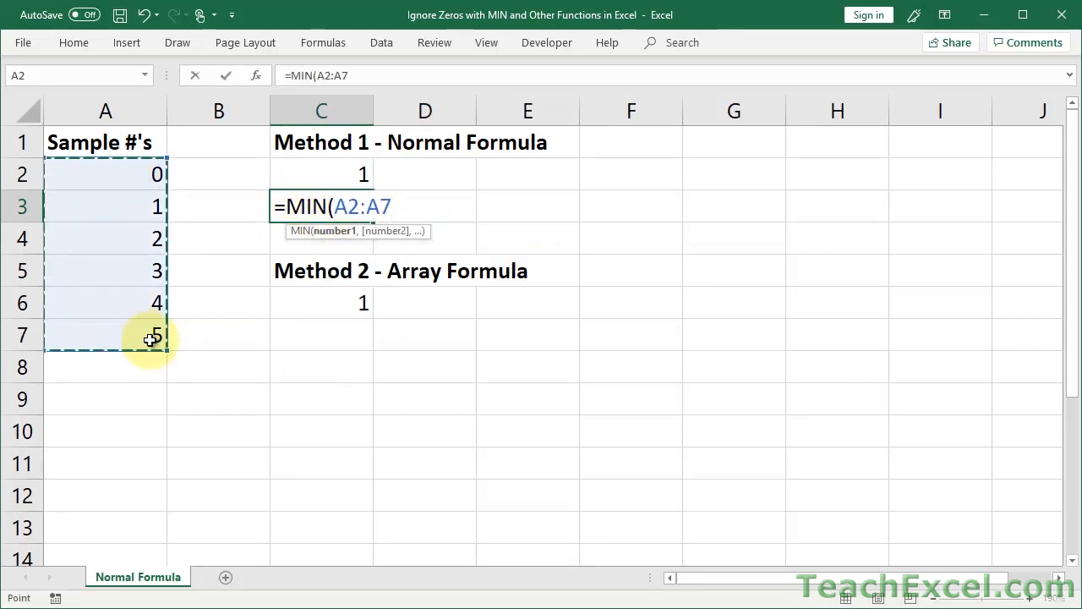
{"action": "key", "text": "ctrl+Return"}
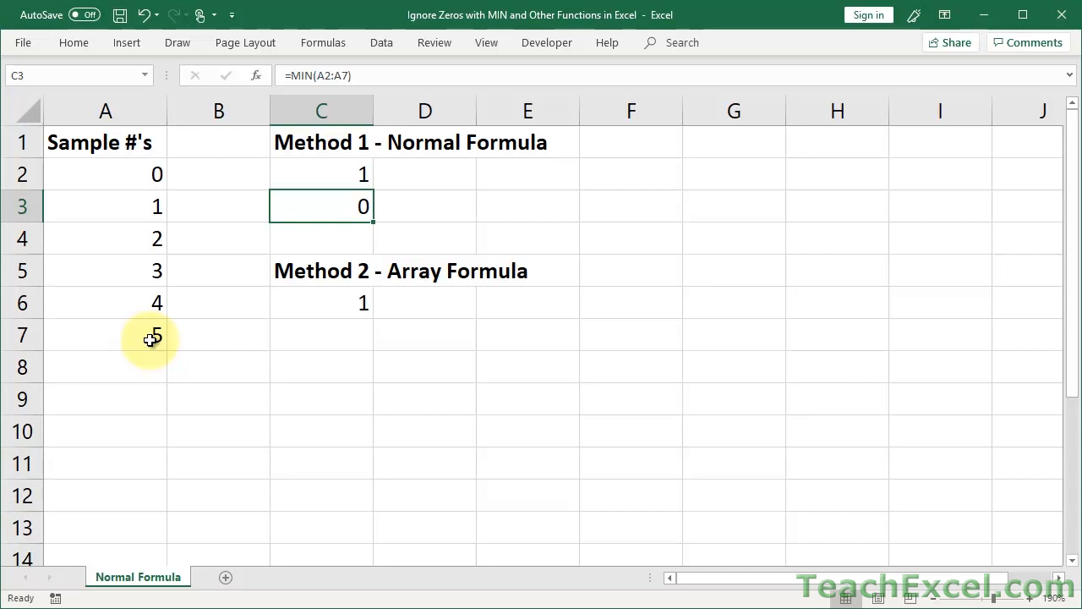
{"action": "key", "text": "Delete"}
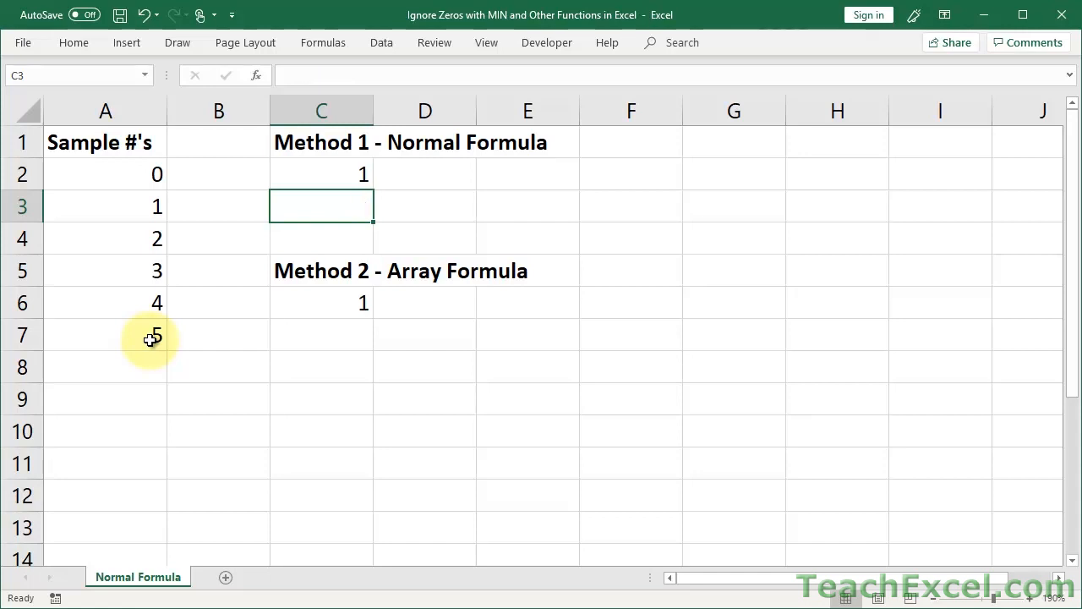
Examine the SMALL and COUNTIF functions and their range references in the formula in C2
{"action": "double_click", "coordinate": [282, 173]}
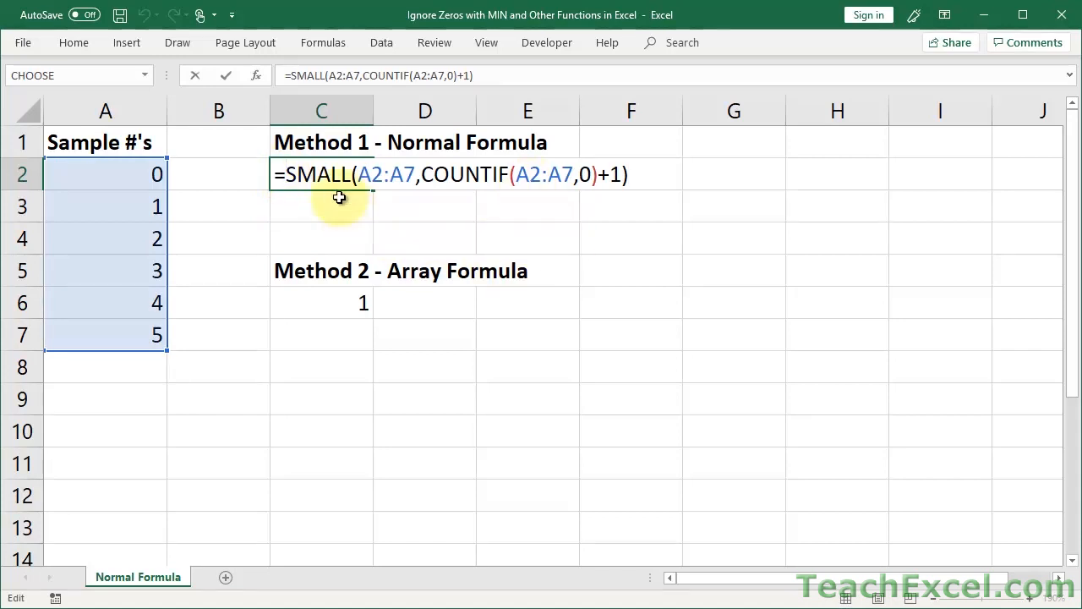
{"action": "double_click", "coordinate": [322, 173]}
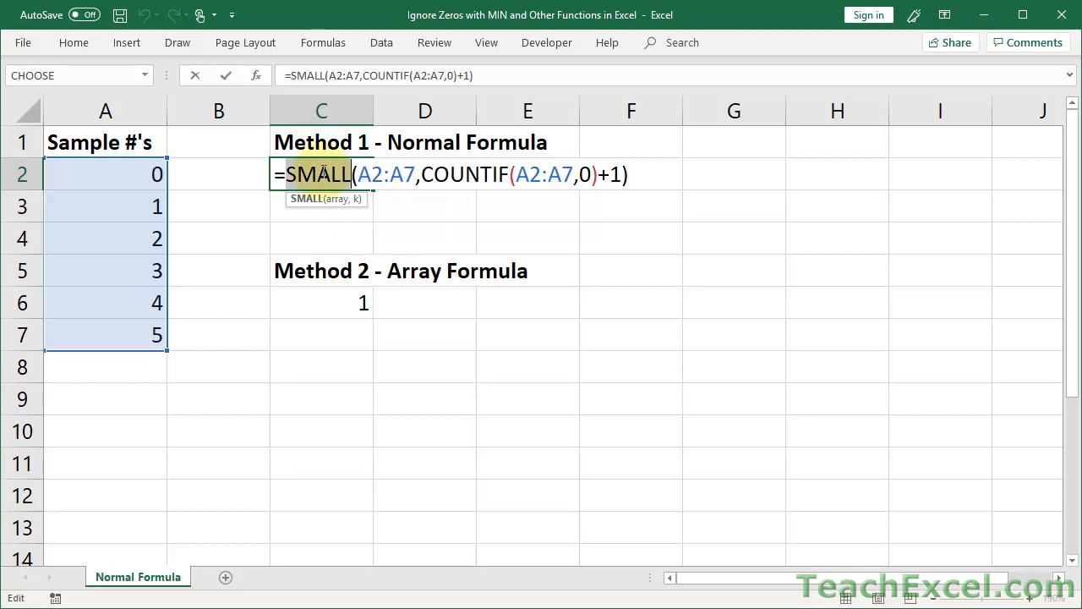
{"action": "double_click", "coordinate": [484, 174]}
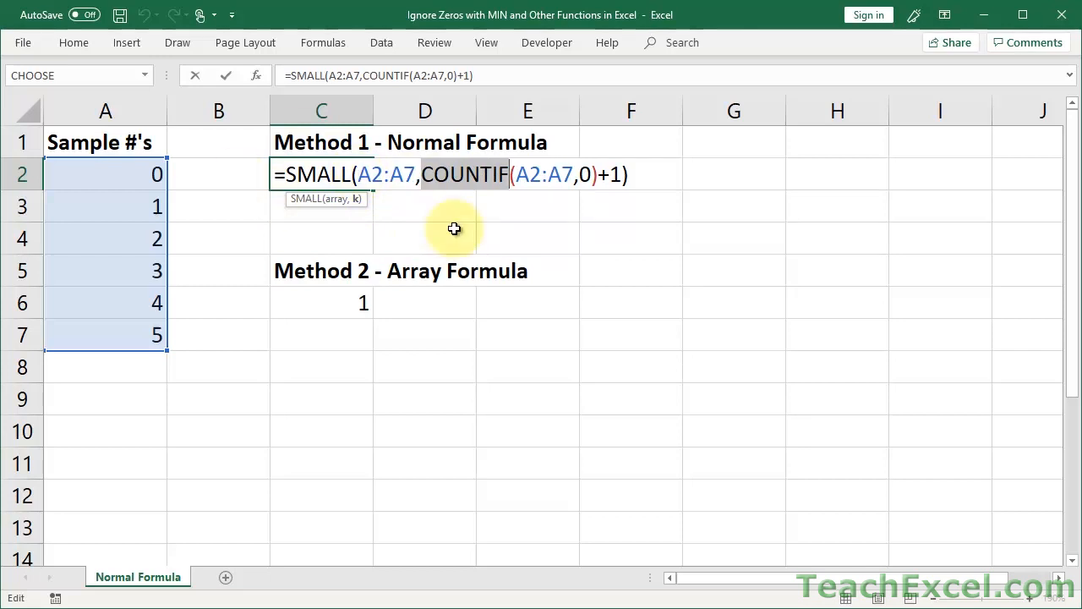
{"action": "left_click_drag", "start_coordinate": [358, 175], "coordinate": [415, 175]}
{"action": "left_click_drag", "start_coordinate": [515, 175], "coordinate": [572, 177]}
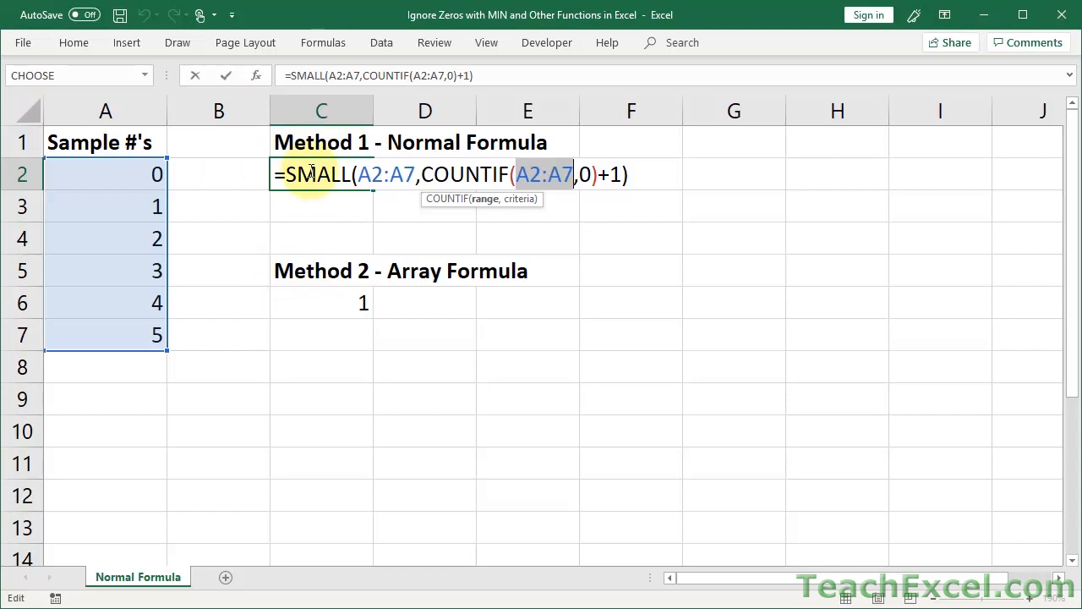
{"action": "key", "text": "ctrl+Return"}
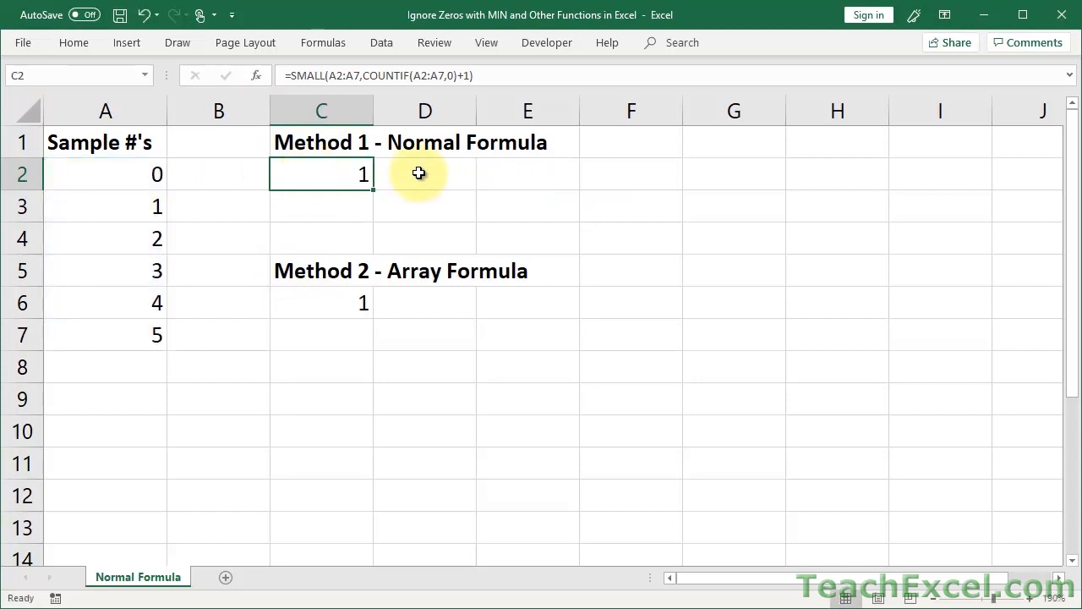
Enter the formula =SMALL(A2:A7,1) in cell D2
{"action": "left_click", "coordinate": [418, 172]}
{"action": "type", "text": "=sm"}
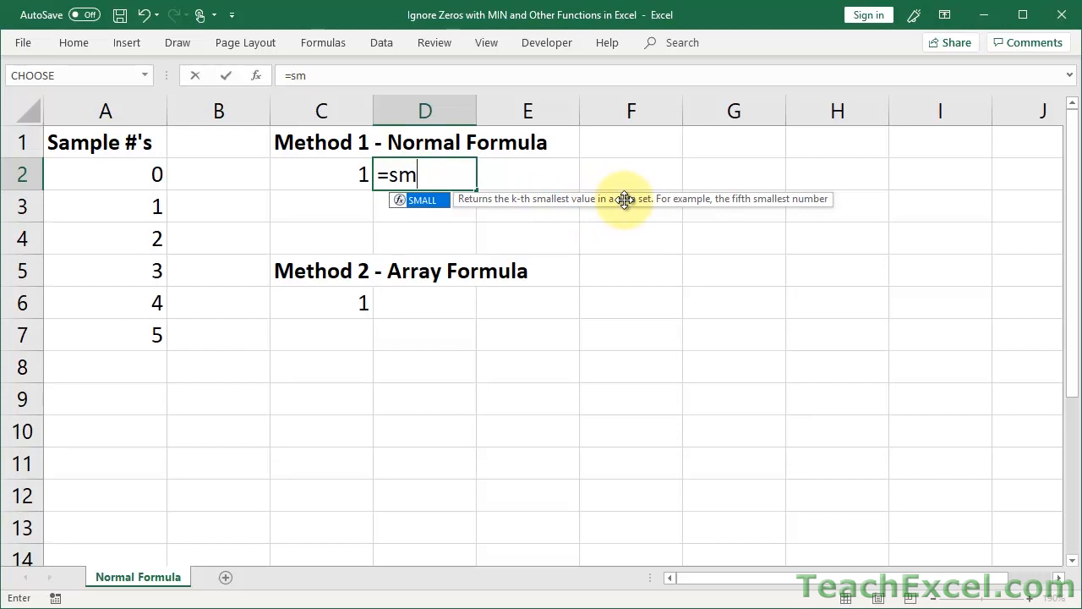
{"action": "key", "text": "Tab"}
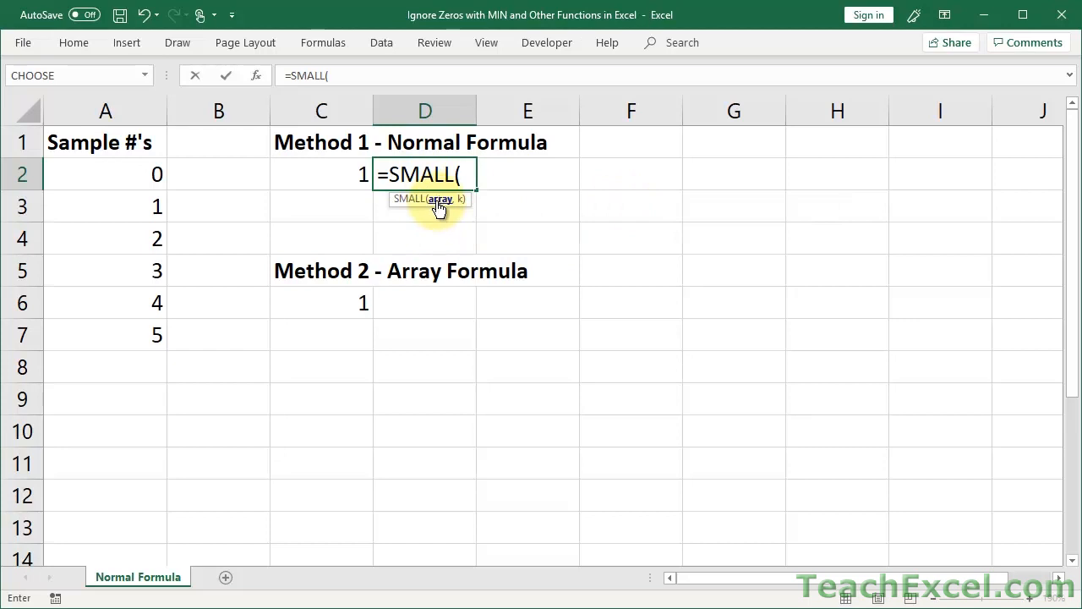
{"action": "left_click_drag", "start_coordinate": [72, 174], "coordinate": [52, 323]}
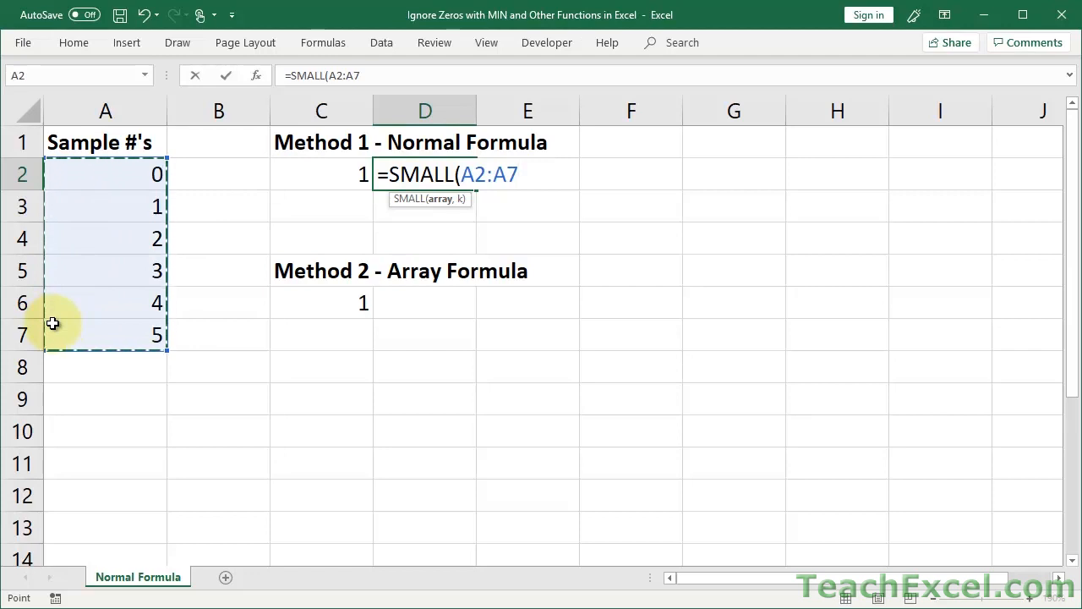
{"action": "type", "text": ",1)"}
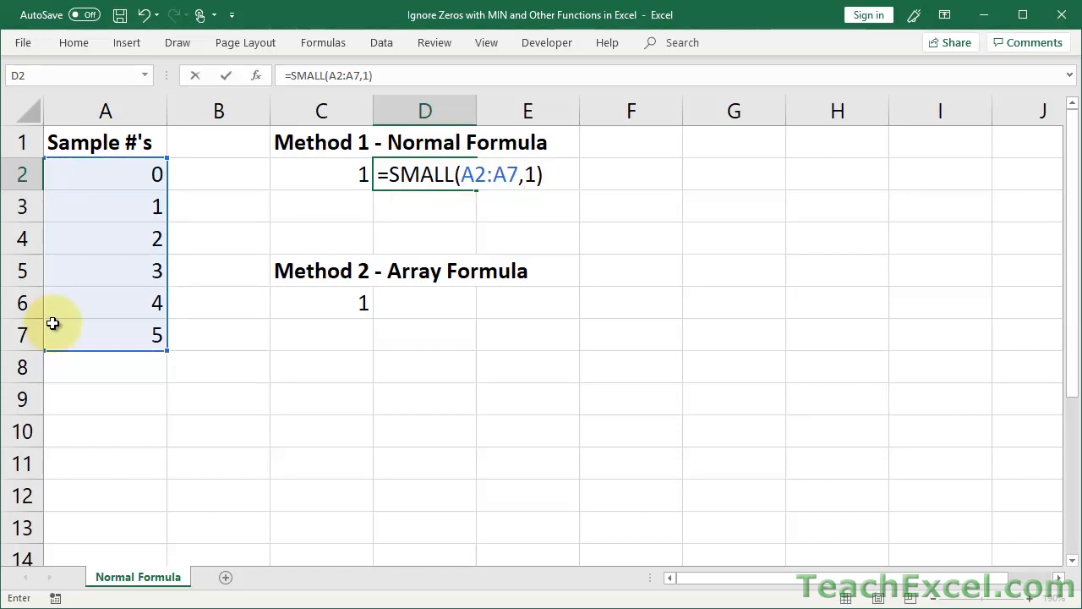
{"action": "key", "text": "ctrl+Return"}
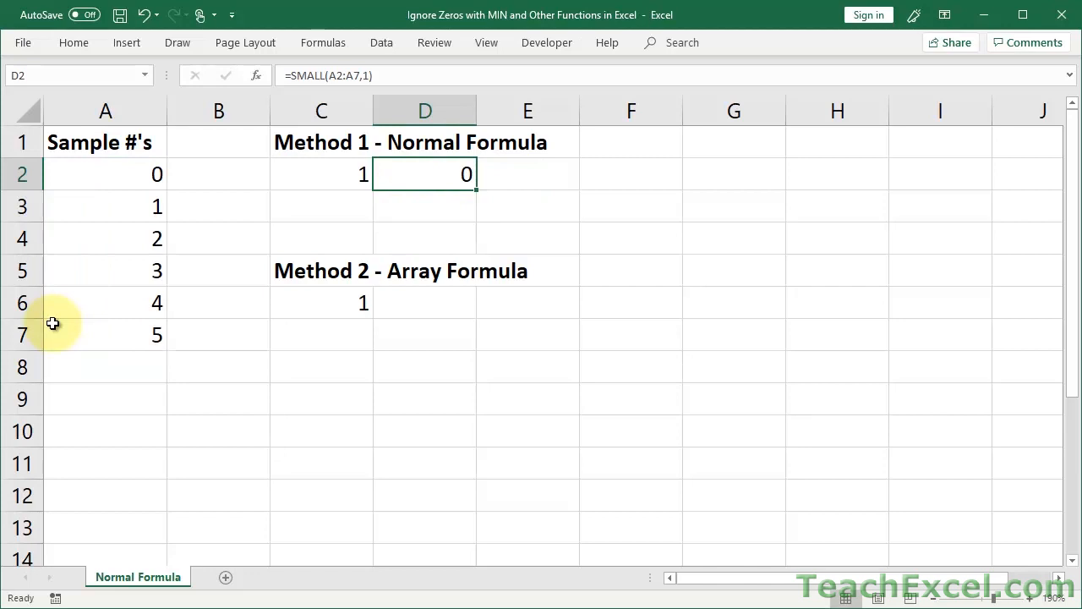
Set the k argument of the SMALL formula in D2 to 2
{"action": "double_click", "coordinate": [430, 171]}
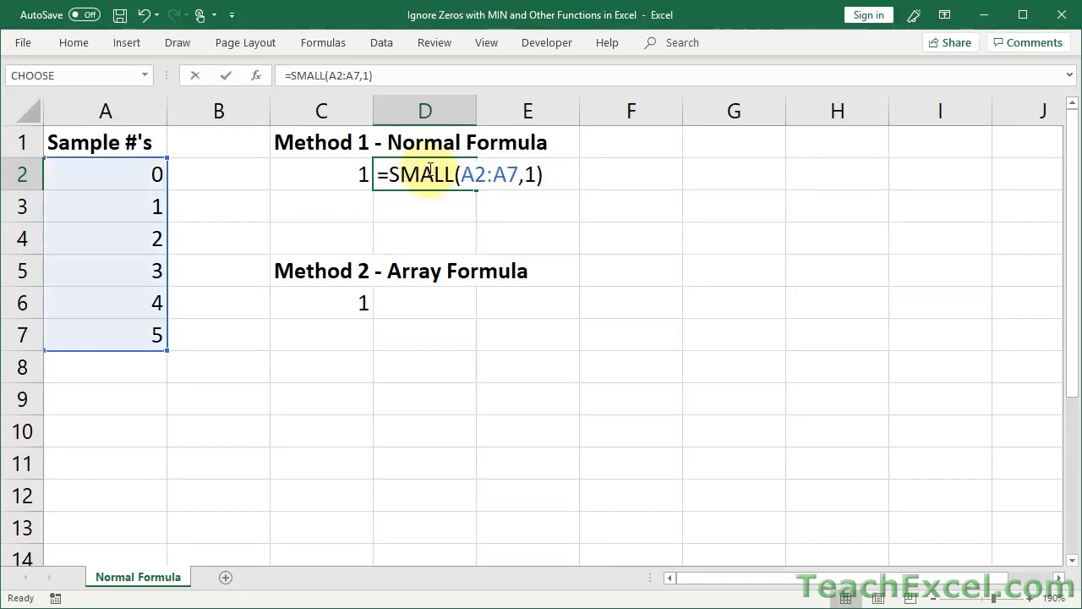
{"action": "left_click", "coordinate": [538, 169]}
{"action": "key", "text": "BackSpace"}
{"action": "type", "text": "2"}
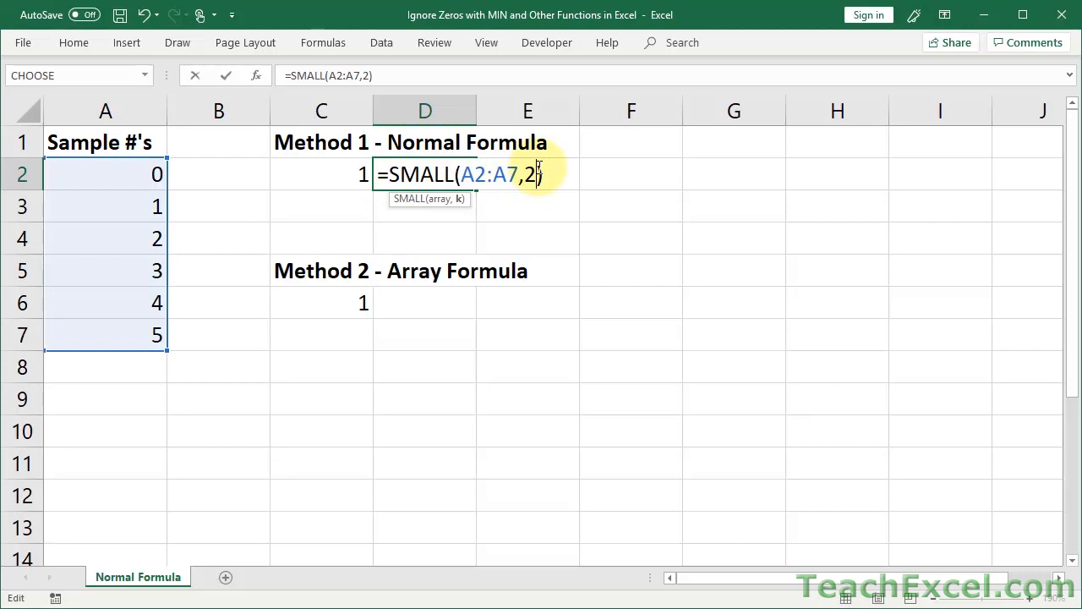
{"action": "key", "text": "ctrl+Return"}
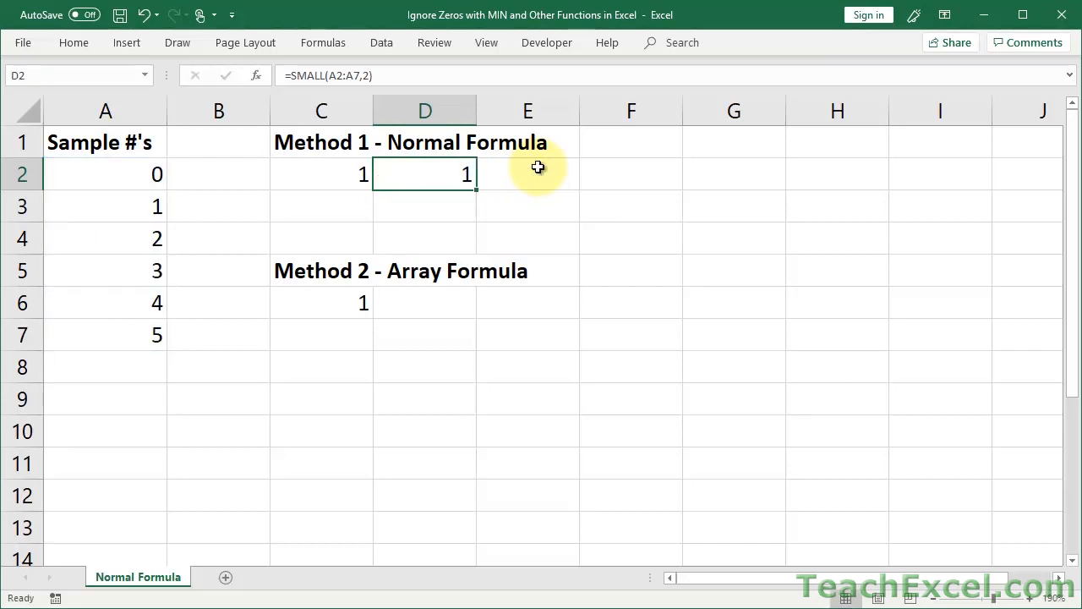
Examine the k argument of the SMALL formula in D2
{"action": "double_click", "coordinate": [452, 180]}
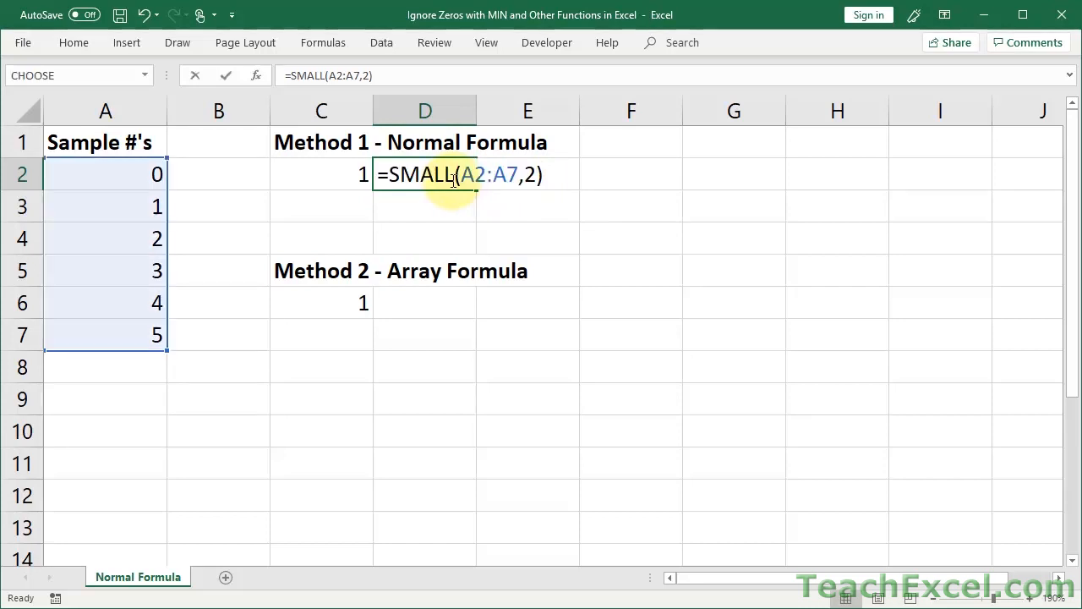
{"action": "left_click", "coordinate": [535, 174]}
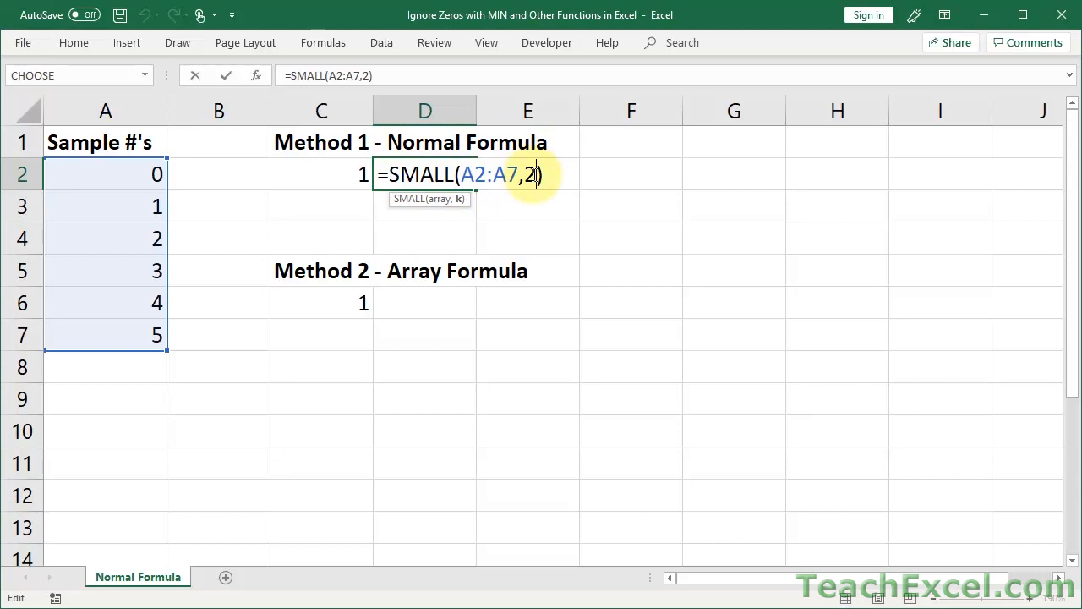
{"action": "double_click", "coordinate": [532, 174]}
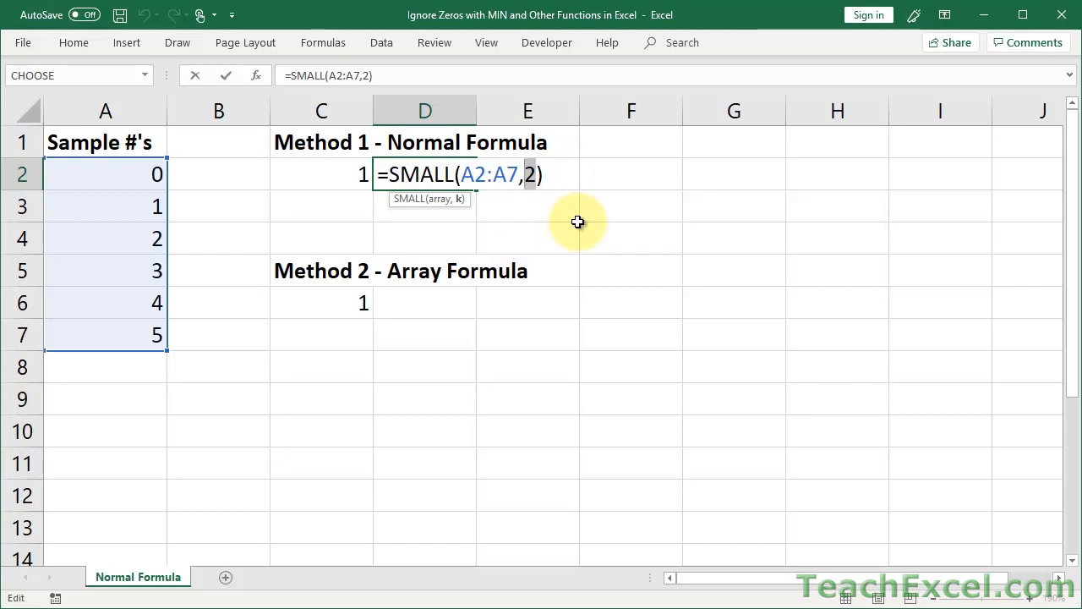
{"action": "key", "text": "ctrl+Return"}
Copy the COUNTIF(A2:A7,0) part of the formula in C2 without altering the cell
{"action": "left_click", "coordinate": [325, 172]}
{"action": "double_click", "coordinate": [325, 172]}
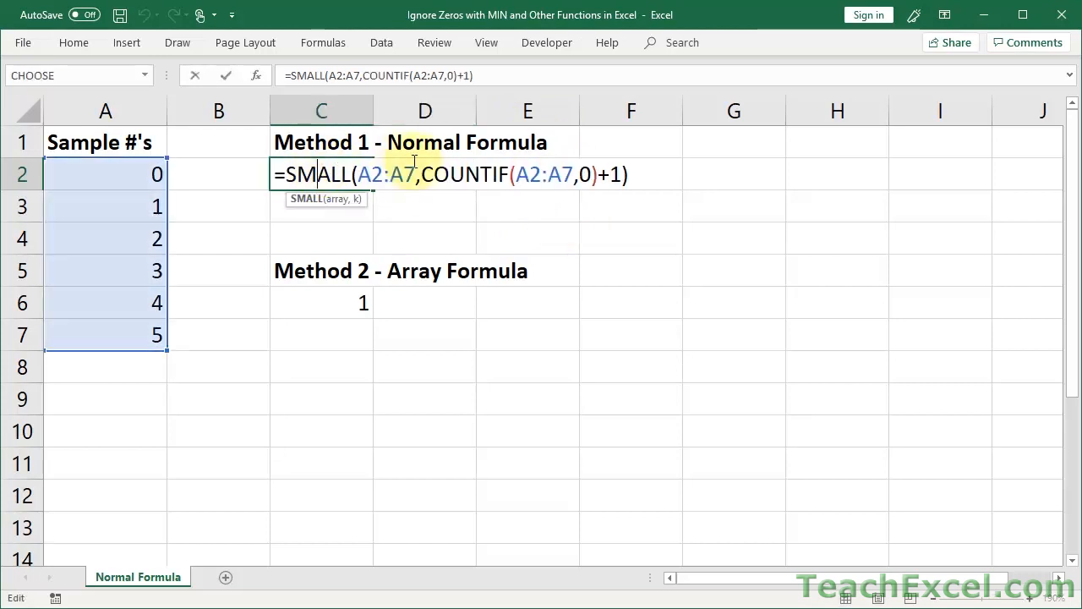
{"action": "left_click_drag", "start_coordinate": [420, 173], "coordinate": [622, 174]}
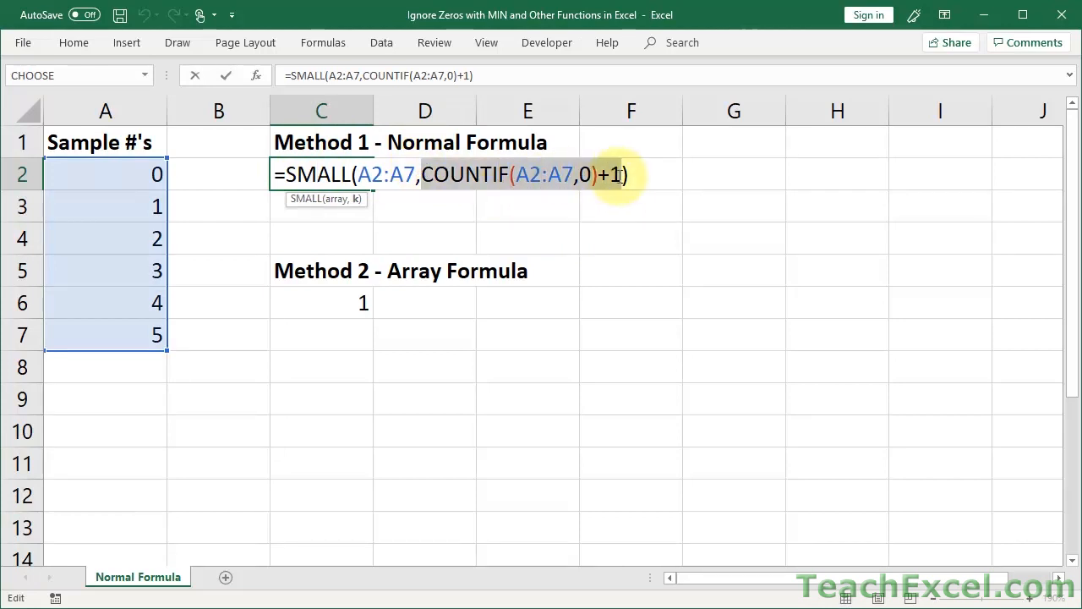
{"action": "left_click", "coordinate": [427, 174]}
{"action": "left_click_drag", "start_coordinate": [422, 174], "coordinate": [598, 174]}
{"action": "key", "text": "ctrl+c"}
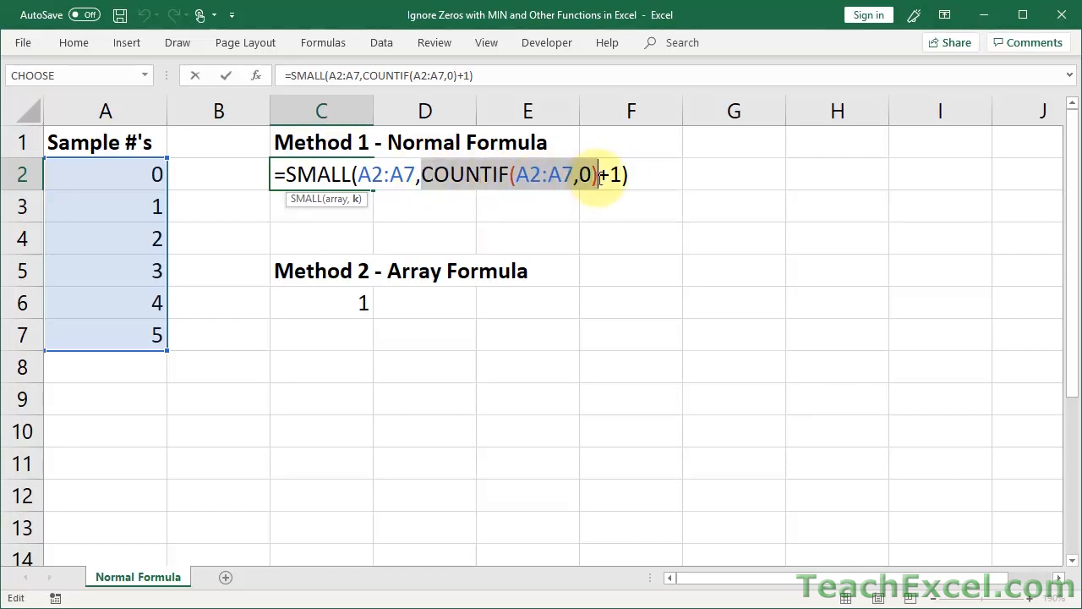
{"action": "key", "text": "Escape"}
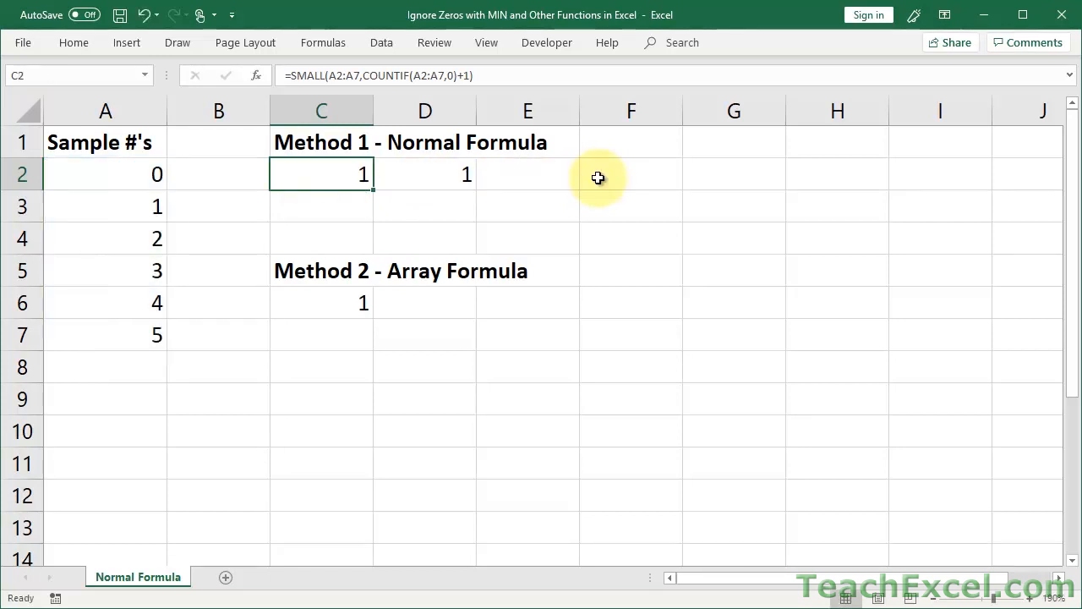
Enter the copied function as the formula =COUNTIF(A2:A7,0) in cell E2
{"action": "left_click", "coordinate": [541, 175]}
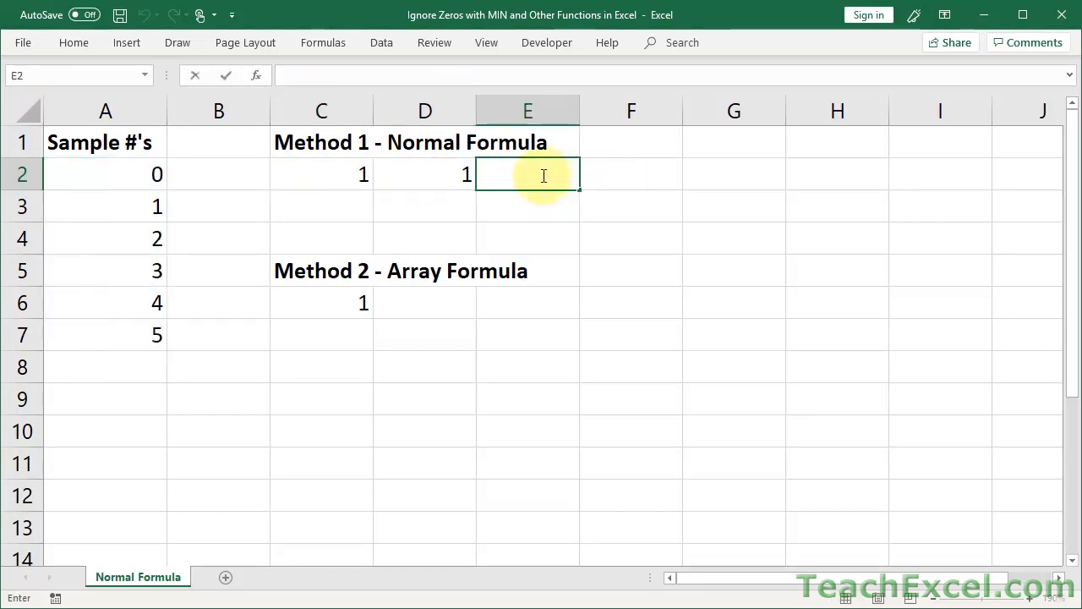
{"action": "type", "text": "="}
{"action": "key", "text": "ctrl+v"}
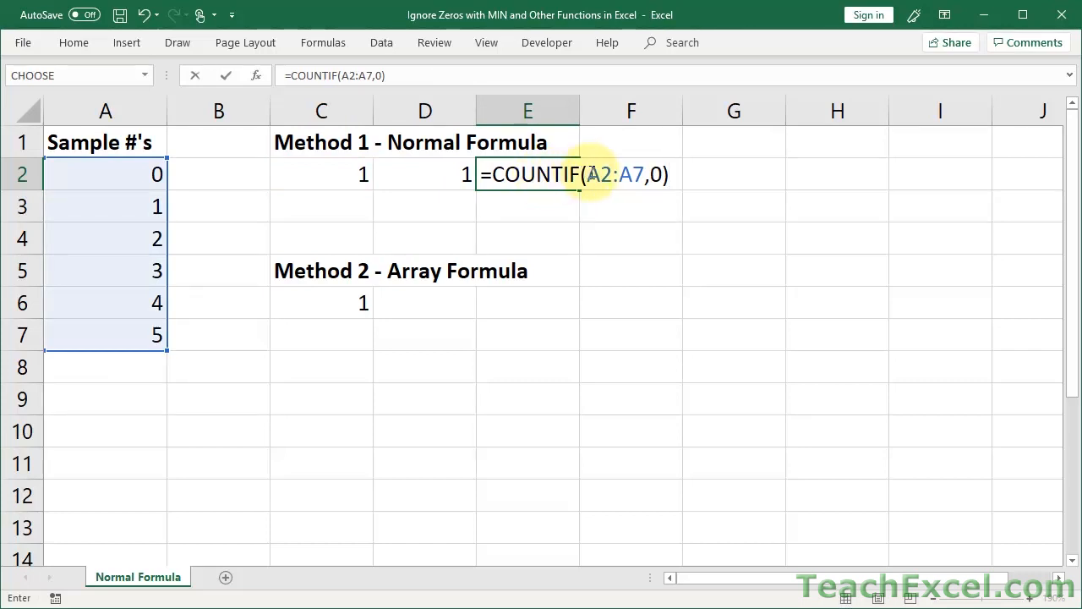
{"action": "left_click_drag", "start_coordinate": [587, 175], "coordinate": [645, 173]}
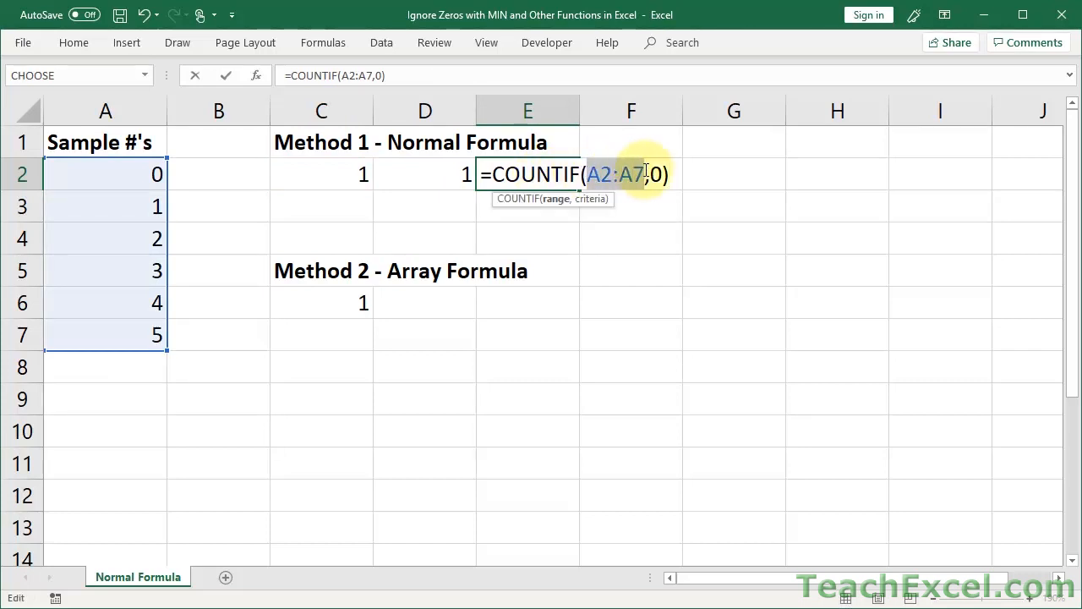
{"action": "left_click", "coordinate": [651, 174]}
{"action": "left_click_drag", "start_coordinate": [653, 175], "coordinate": [668, 172]}
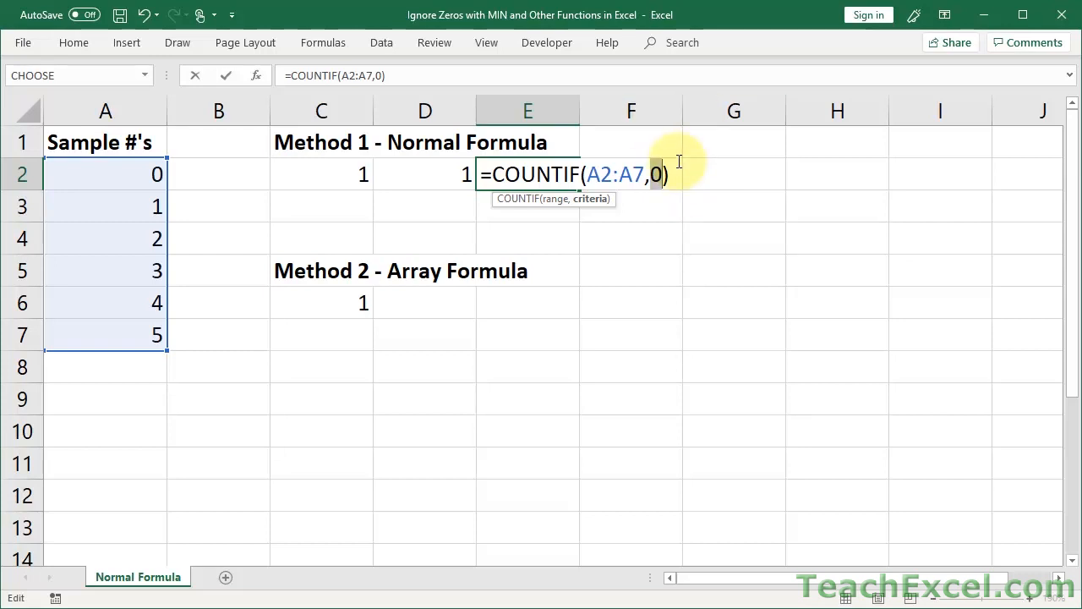
{"action": "key", "text": "Return"}
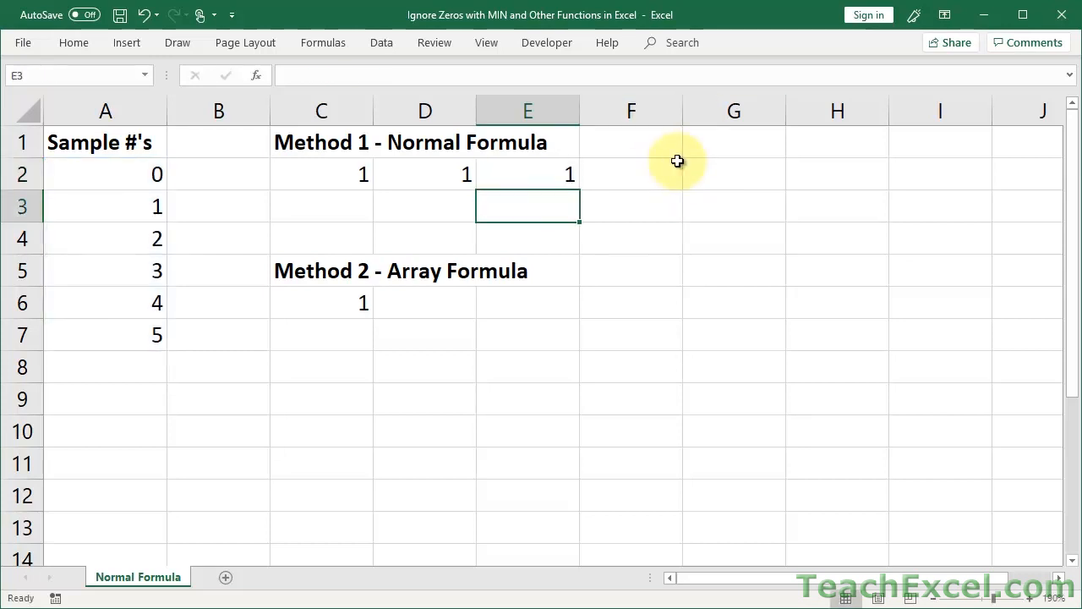
Try the value 0 in cell A3 to test the COUNTIF formula in E2, and undo the change
{"action": "left_click", "coordinate": [128, 203]}
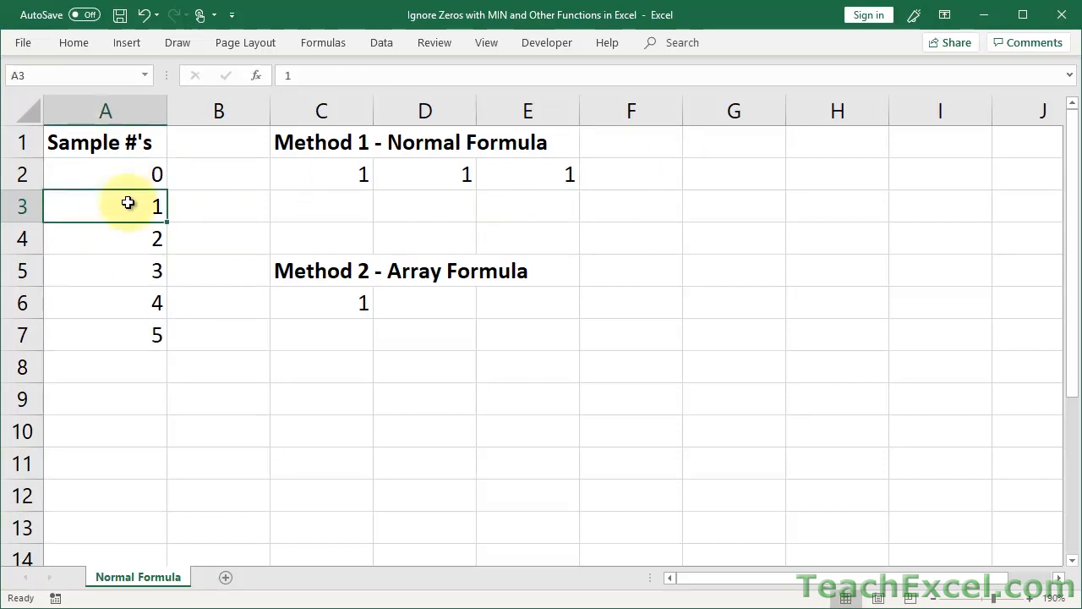
{"action": "type", "text": "0"}
{"action": "key", "text": "ctrl+Return"}
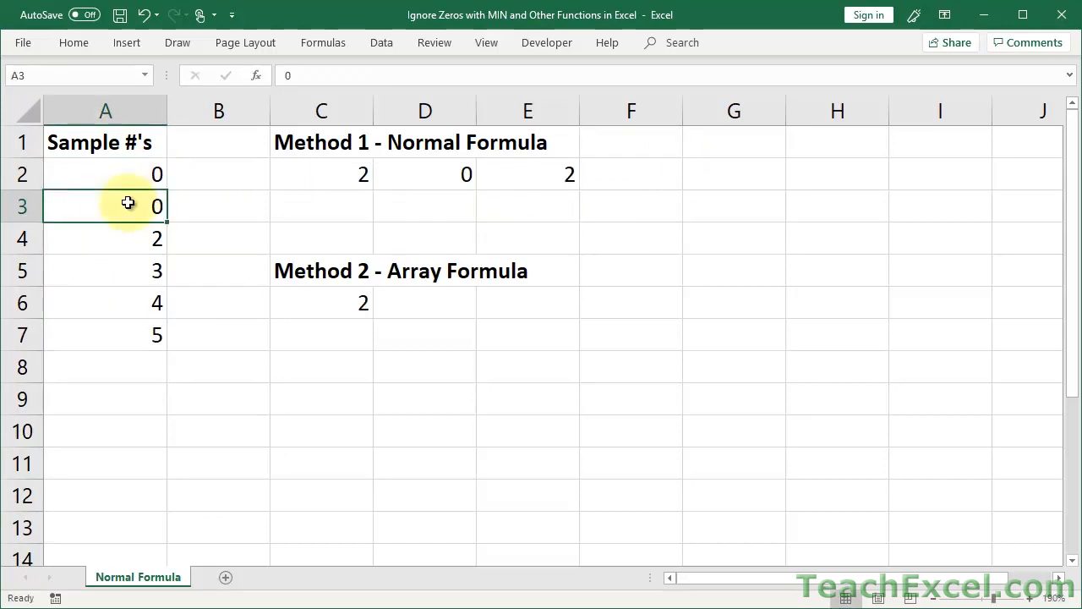
{"action": "left_click", "coordinate": [527, 171]}
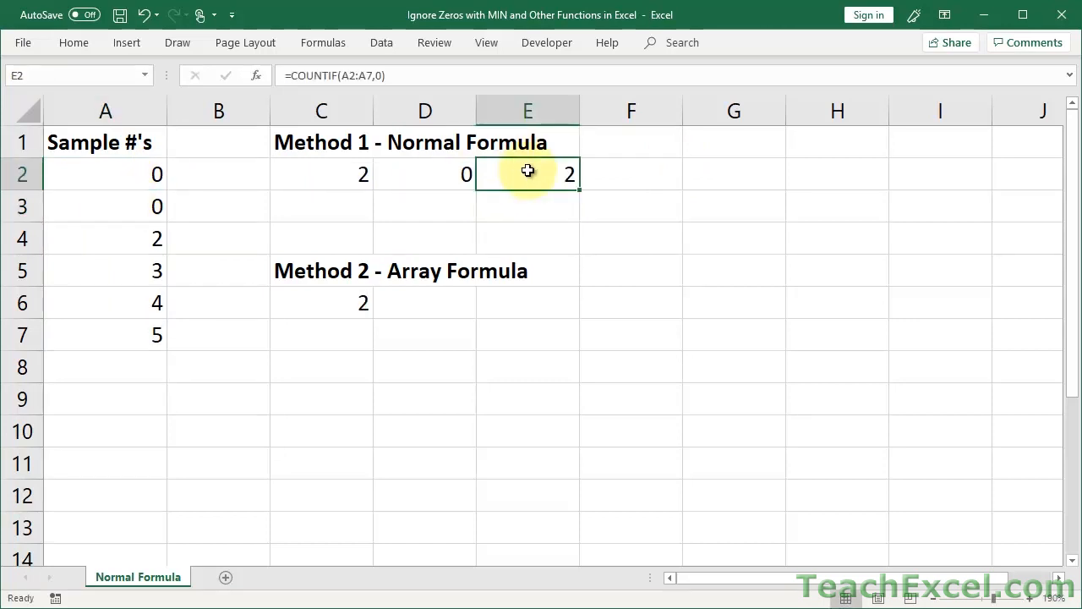
{"action": "key", "text": "ctrl+z"}
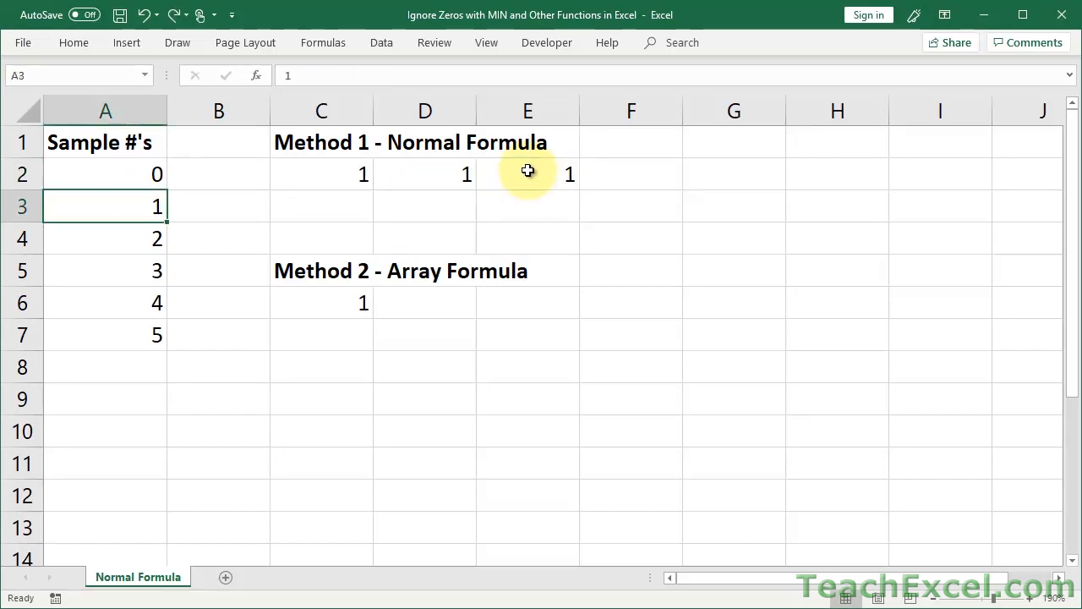
{"action": "left_click", "coordinate": [527, 171]}
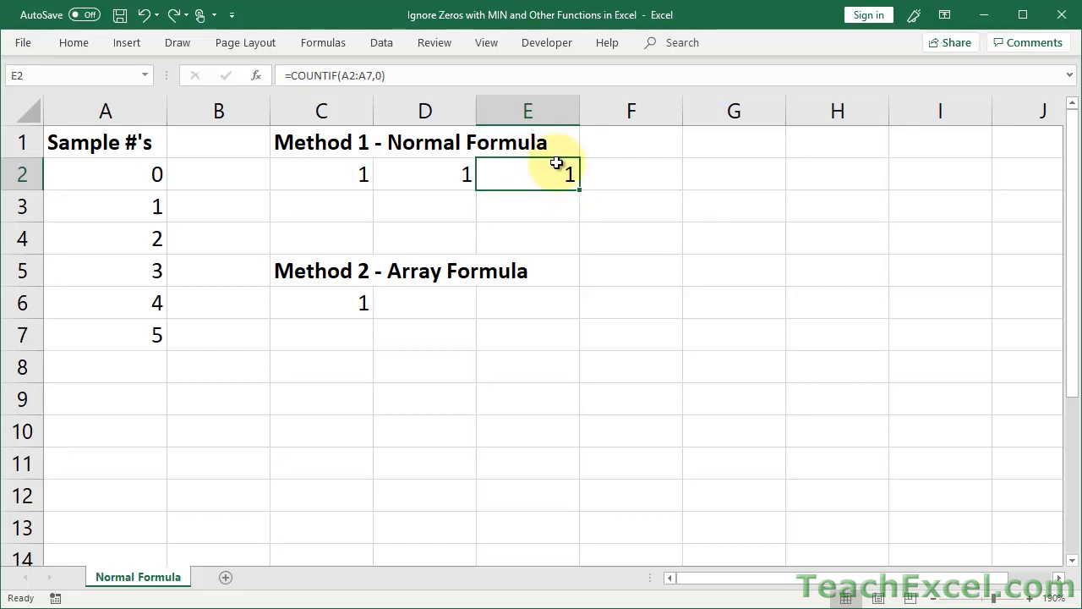
Examine the COUNTIF(A2:A7,0) and +1 parts of the k argument in the C2 formula
{"action": "double_click", "coordinate": [309, 187]}
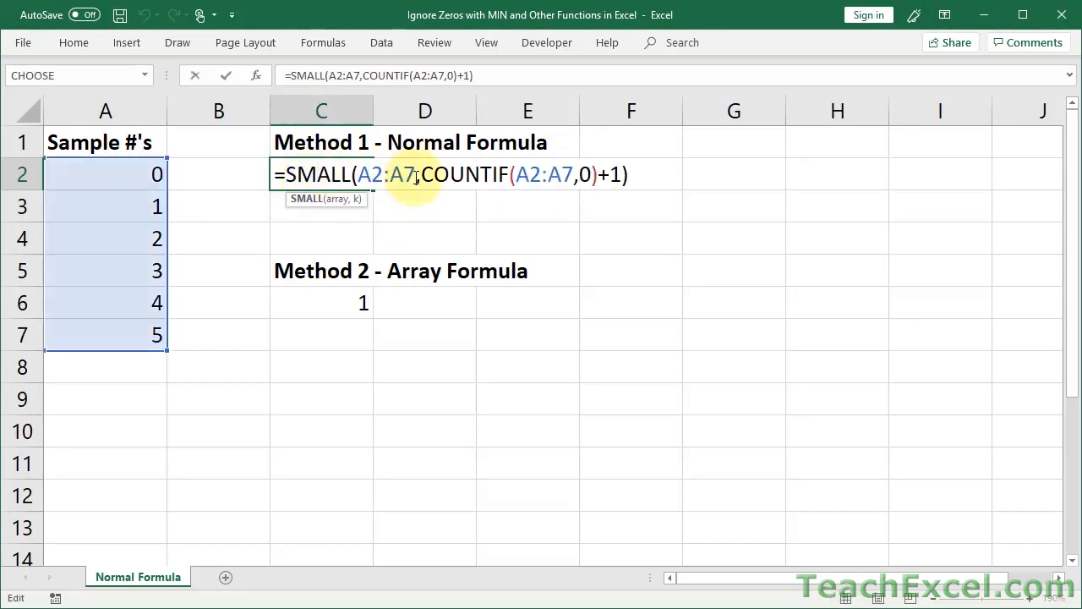
{"action": "left_click_drag", "start_coordinate": [422, 174], "coordinate": [598, 175]}
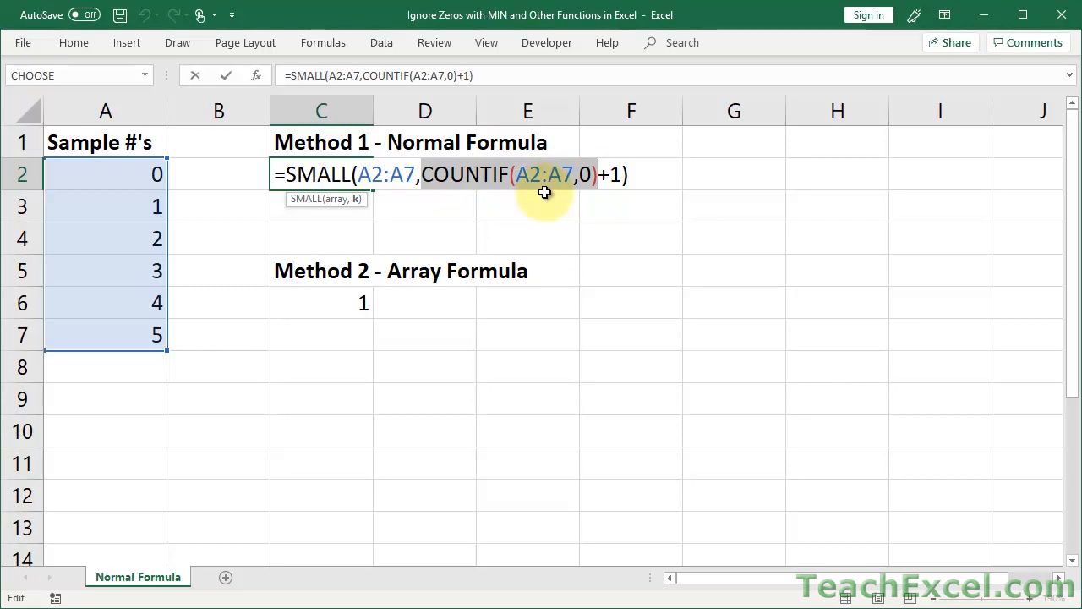
{"action": "left_click_drag", "start_coordinate": [600, 173], "coordinate": [619, 174]}
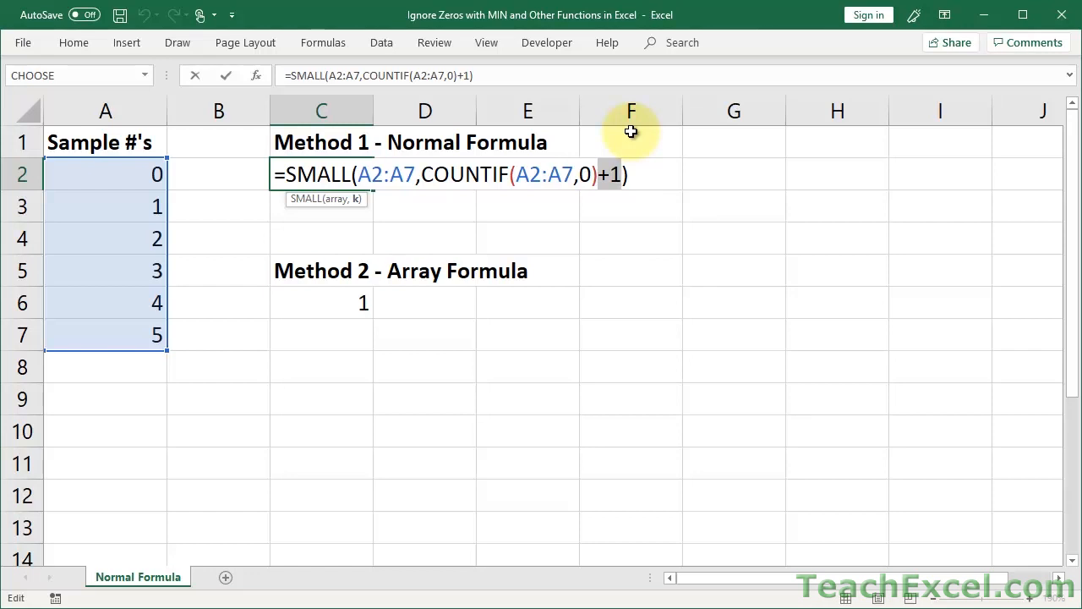
{"action": "left_click_drag", "start_coordinate": [421, 174], "coordinate": [622, 174]}
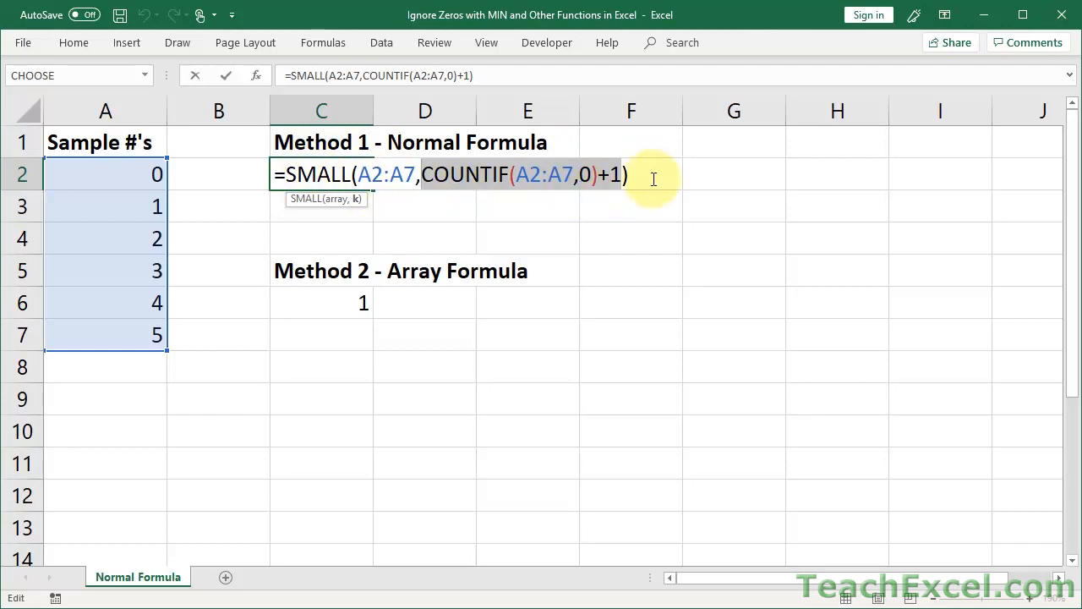
{"action": "left_click", "coordinate": [623, 175]}
{"action": "left_click_drag", "start_coordinate": [623, 175], "coordinate": [598, 176]}
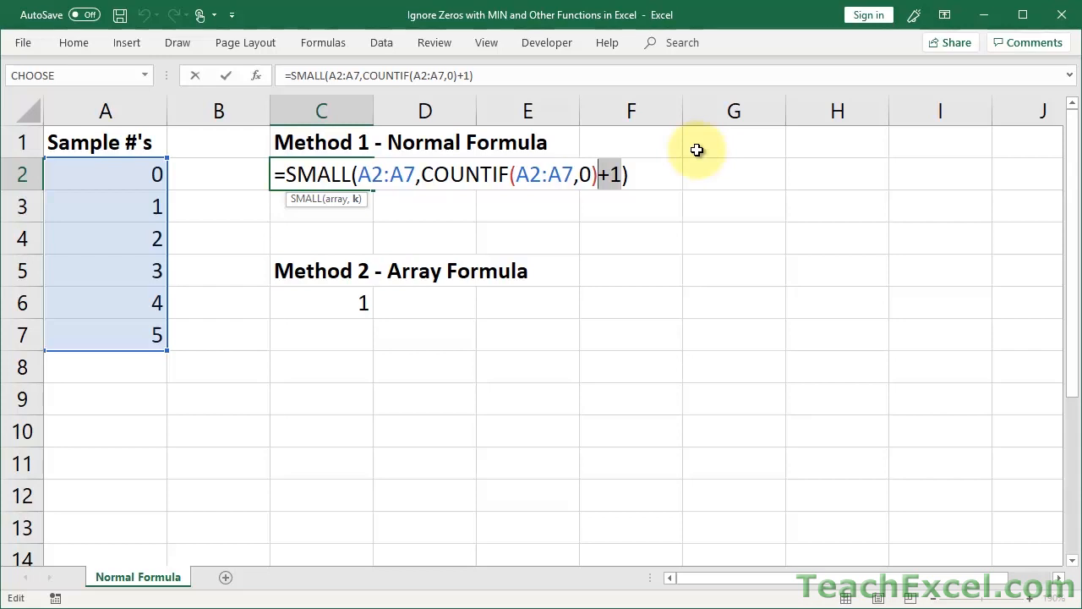
{"action": "key", "text": "Return"}
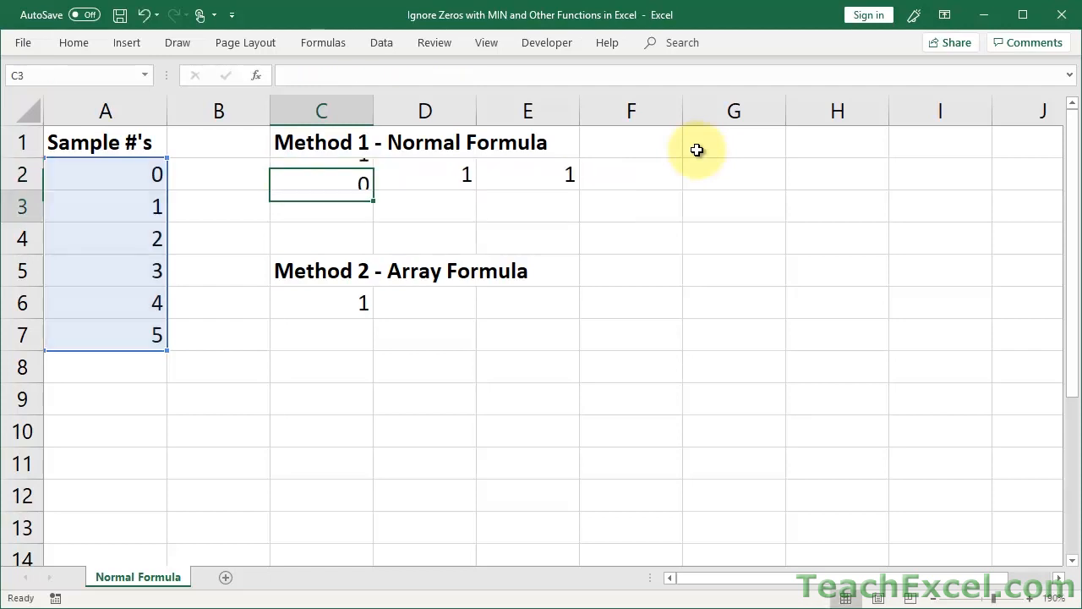
Examine the SMALL function in the C2 formula without changing it
{"action": "left_click", "coordinate": [355, 174]}
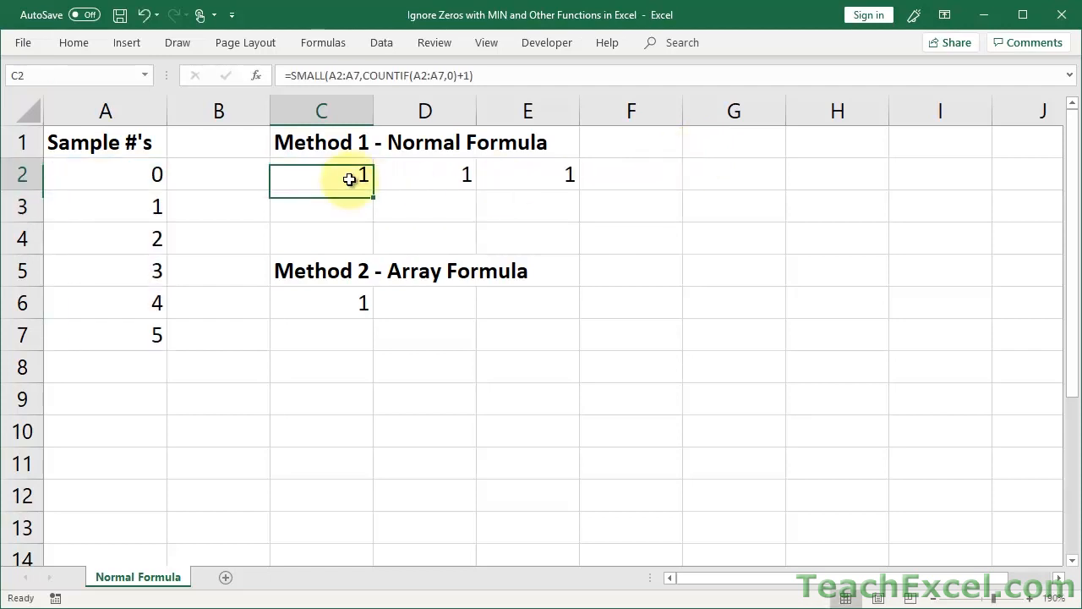
{"action": "double_click", "coordinate": [352, 175]}
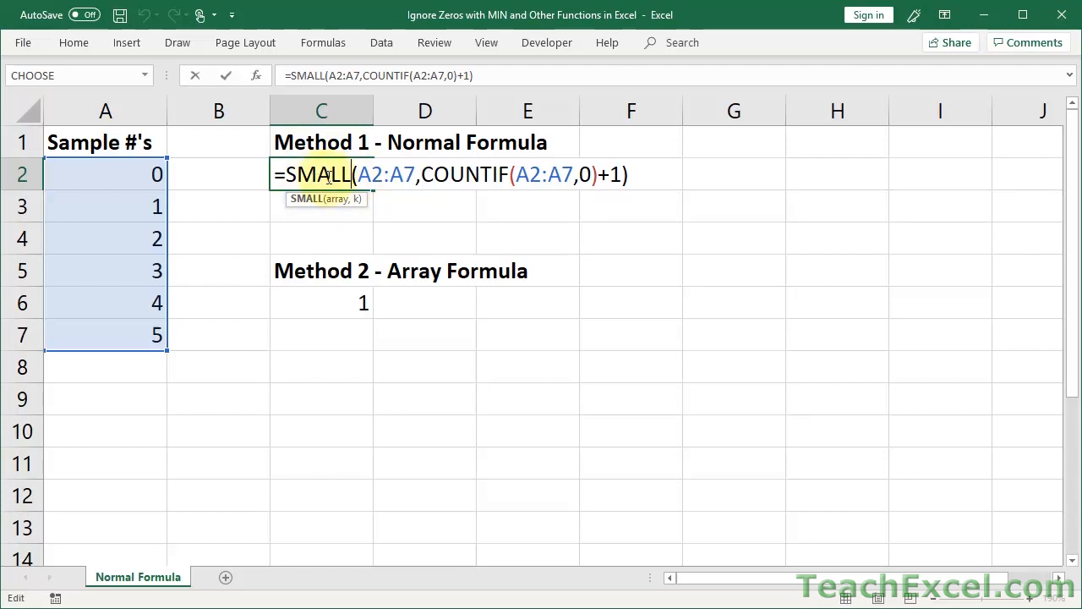
{"action": "double_click", "coordinate": [324, 174]}
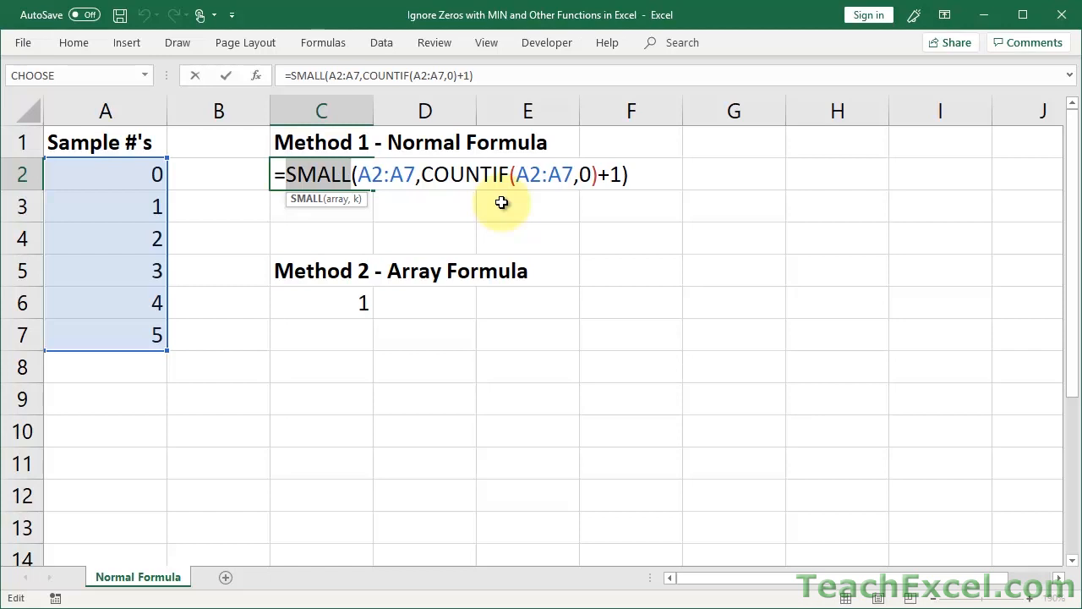
{"action": "key", "text": "Return"}
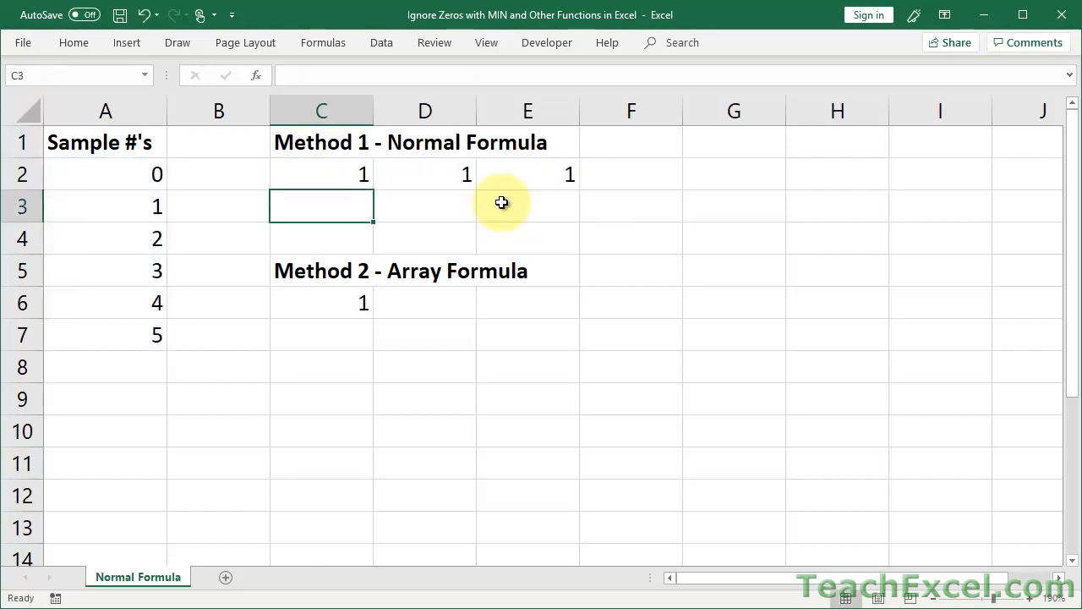
Inspect the MIN and IF array formula in C6 and keep it as an array formula
{"action": "key", "text": "Down"}
{"action": "key", "text": "Down"}
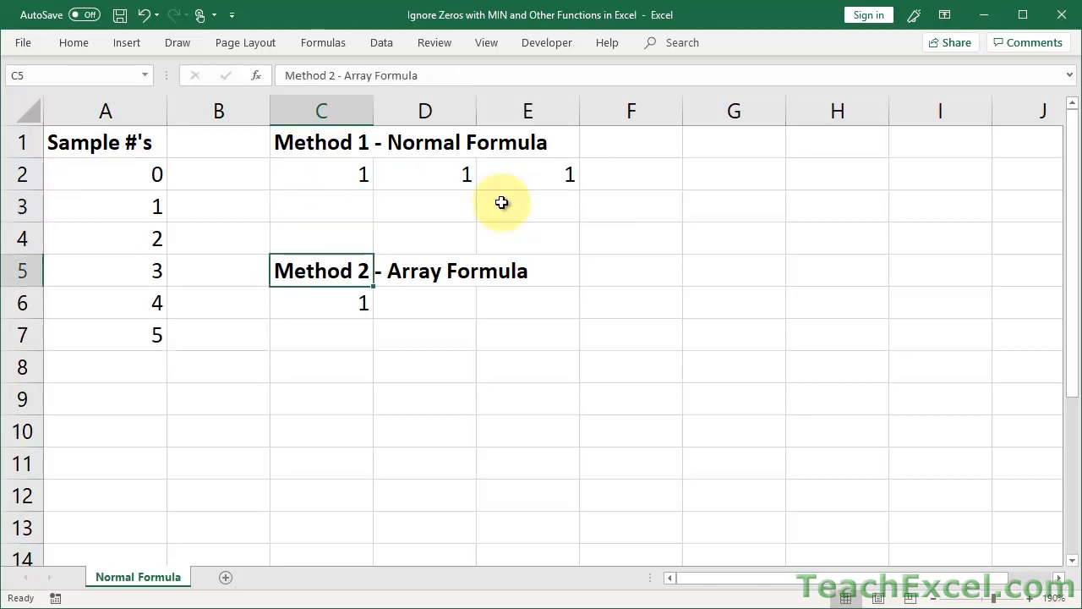
{"action": "key", "text": "Down"}
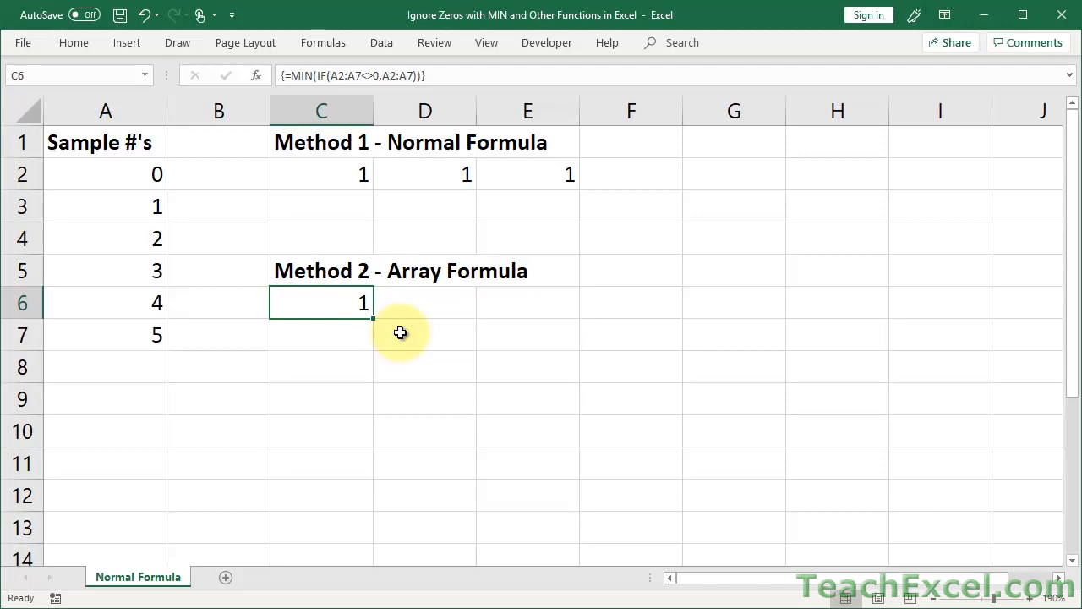
{"action": "double_click", "coordinate": [334, 305]}
{"action": "left_click", "coordinate": [335, 303]}
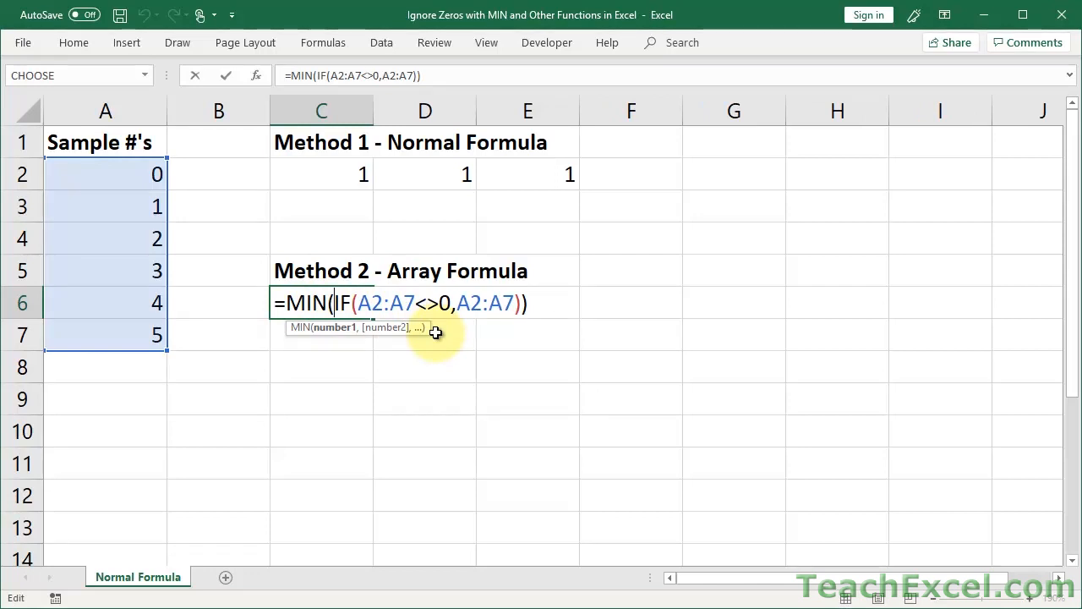
{"action": "key", "text": "ctrl+shift+Return"}
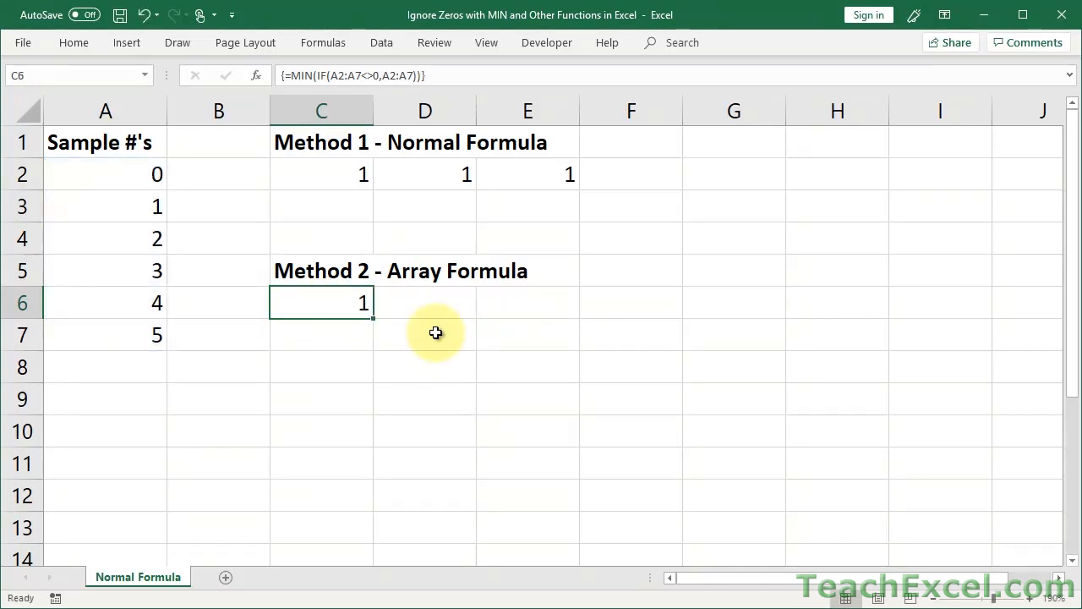
Try the MIN and IF formula in C6 as a normal formula, and restore it as an array formula
{"action": "double_click", "coordinate": [313, 303]}
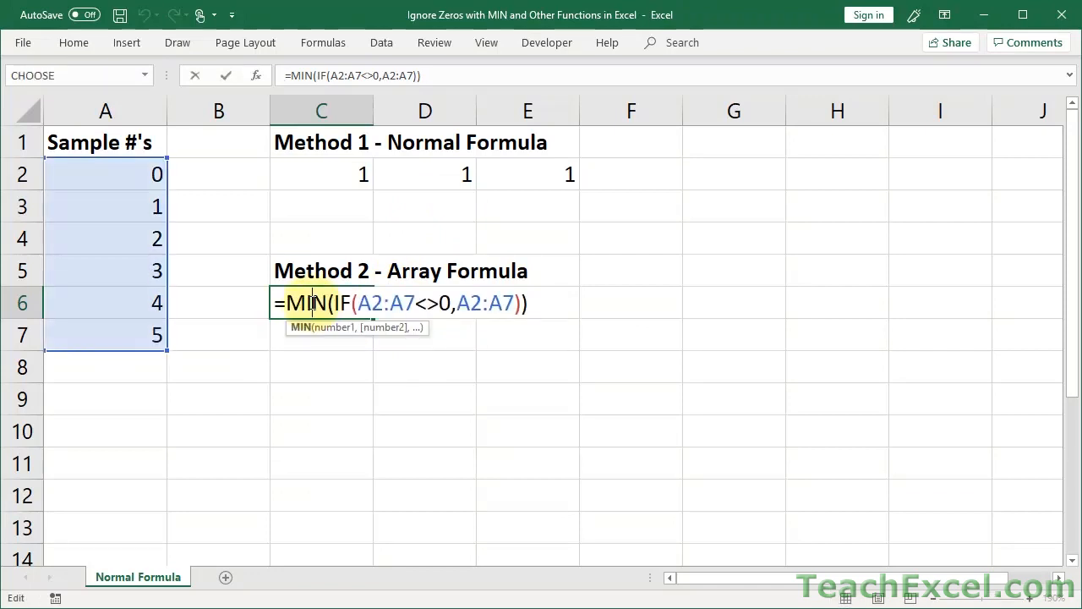
{"action": "key", "text": "Return"}
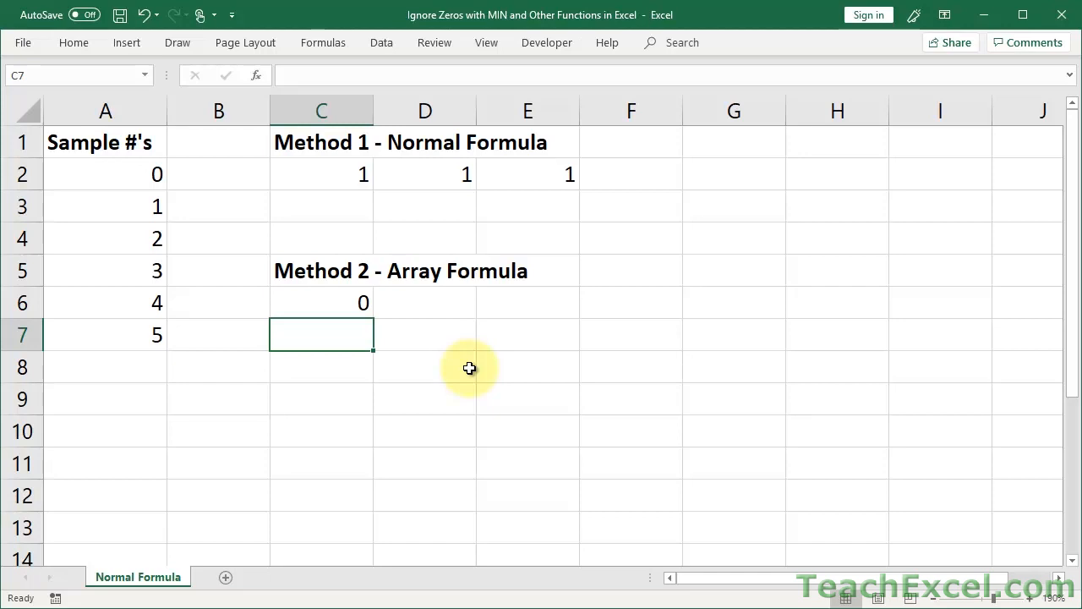
{"action": "left_click", "coordinate": [305, 294]}
{"action": "double_click", "coordinate": [305, 294]}
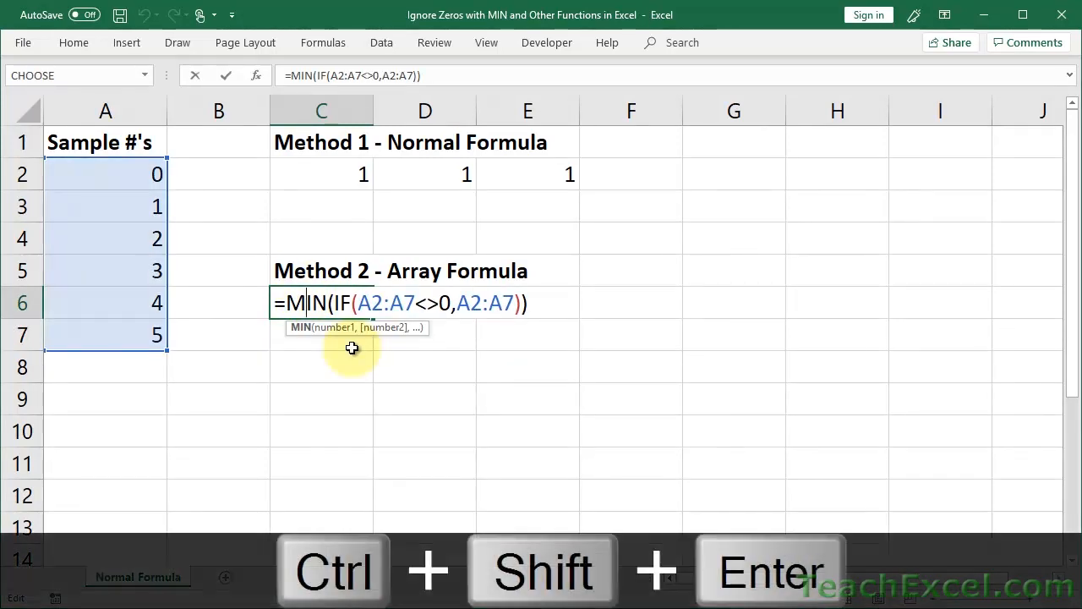
{"action": "key", "text": "ctrl+shift+Return"}
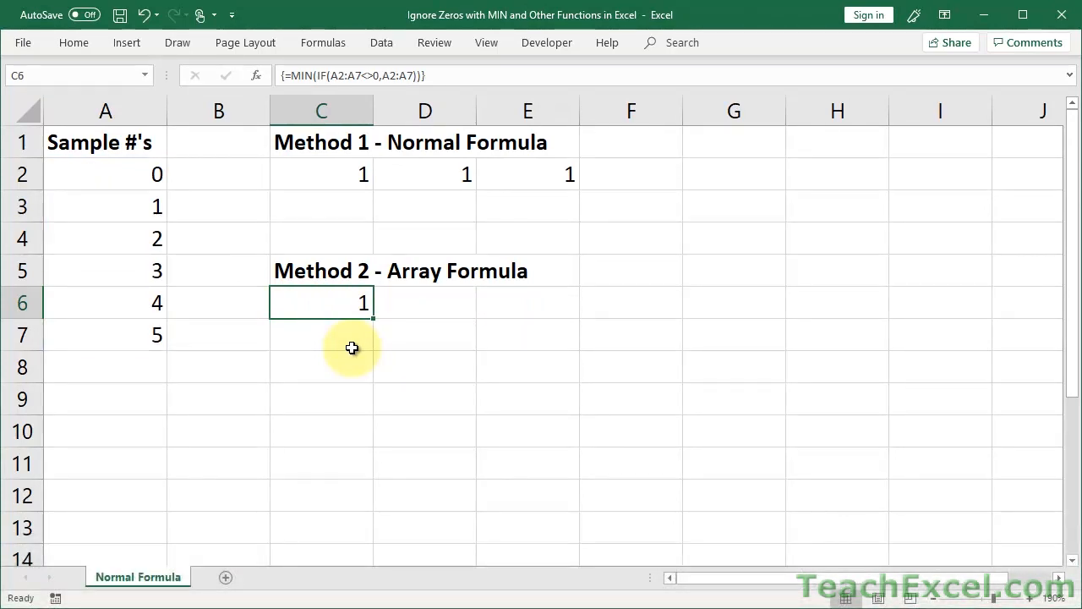
Alternate C6 between normal and array entry twice, finishing with the array formula {=MIN(IF(A2:A7<>0,A2:A7))}
{"action": "double_click", "coordinate": [308, 306]}
{"action": "key", "text": "Return"}
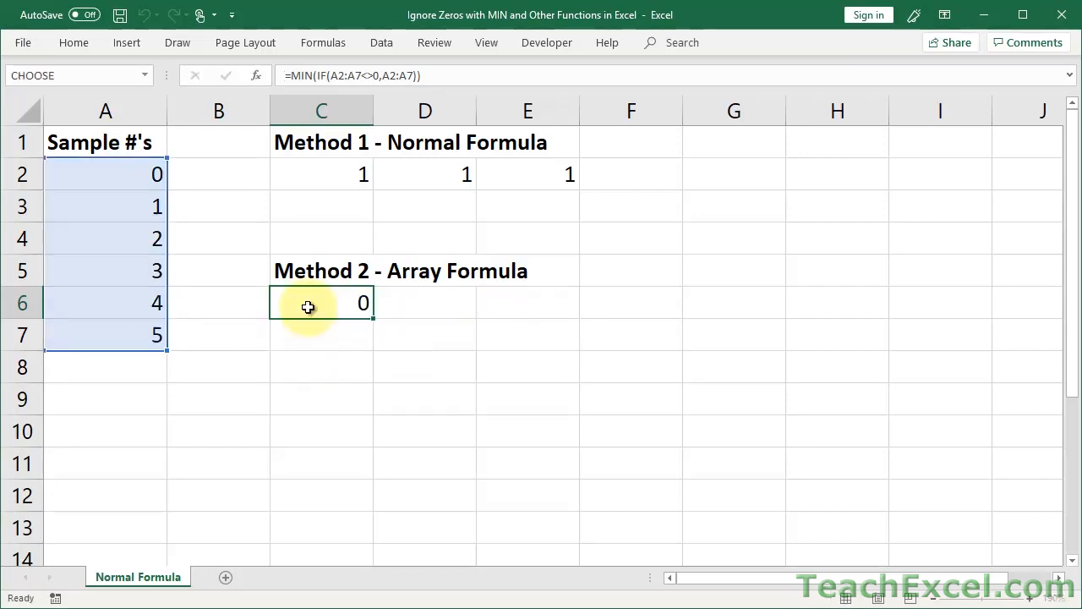
{"action": "double_click", "coordinate": [309, 309]}
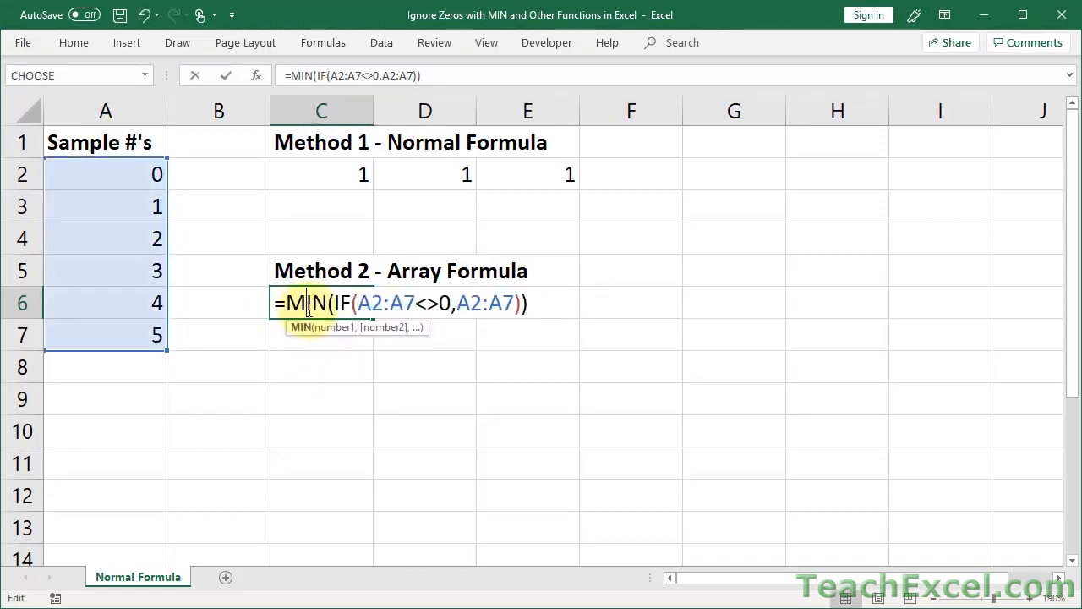
{"action": "key", "text": "ctrl+shift+Return"}
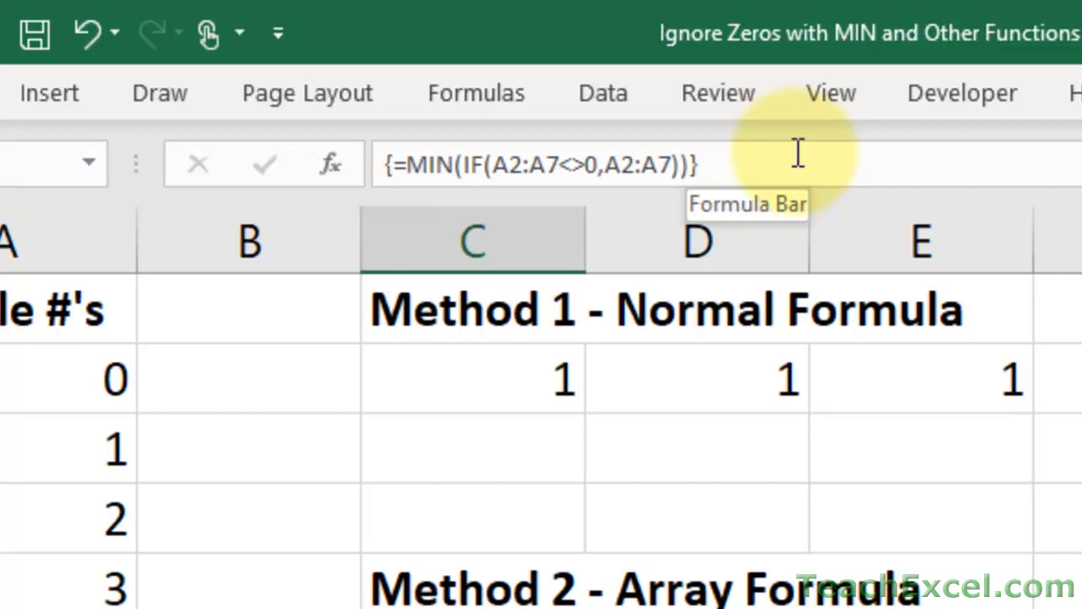
{"action": "key", "text": "F2"}
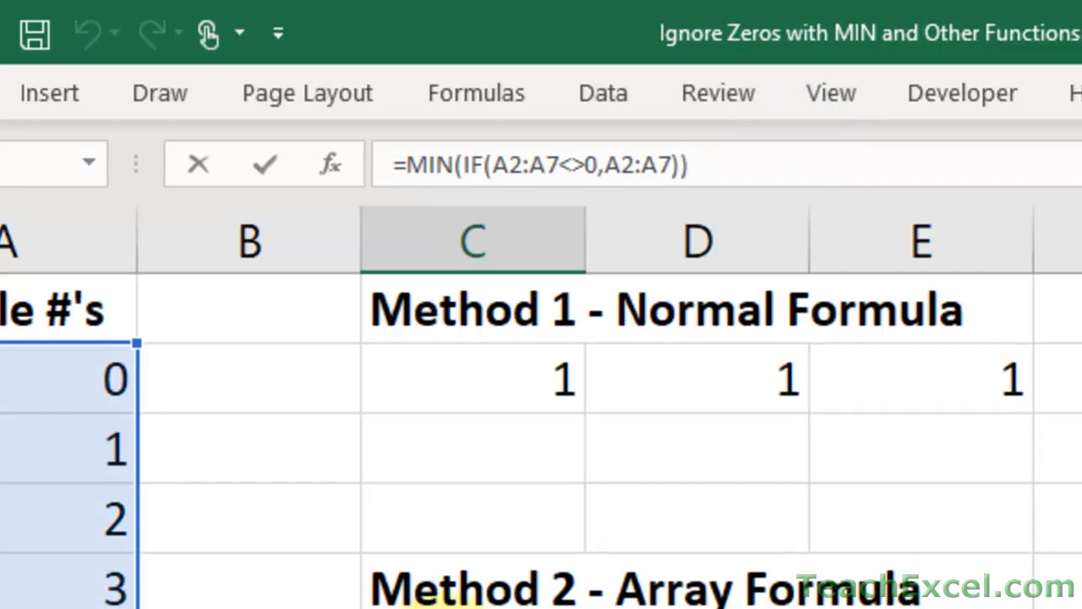
{"action": "key", "text": "ctrl+shift+Return"}
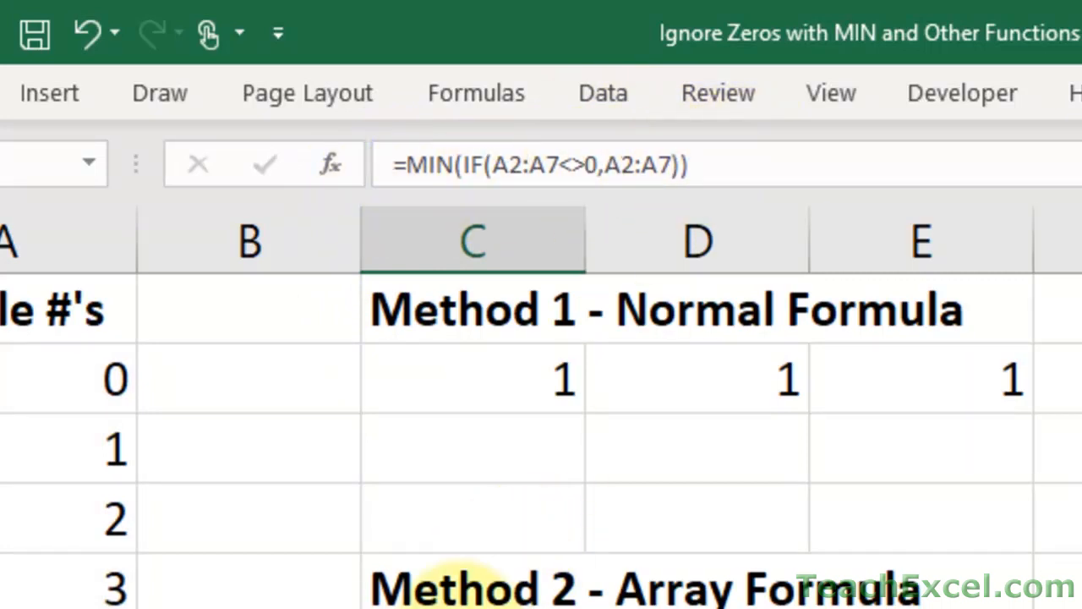
{"action": "key", "text": "F2"}
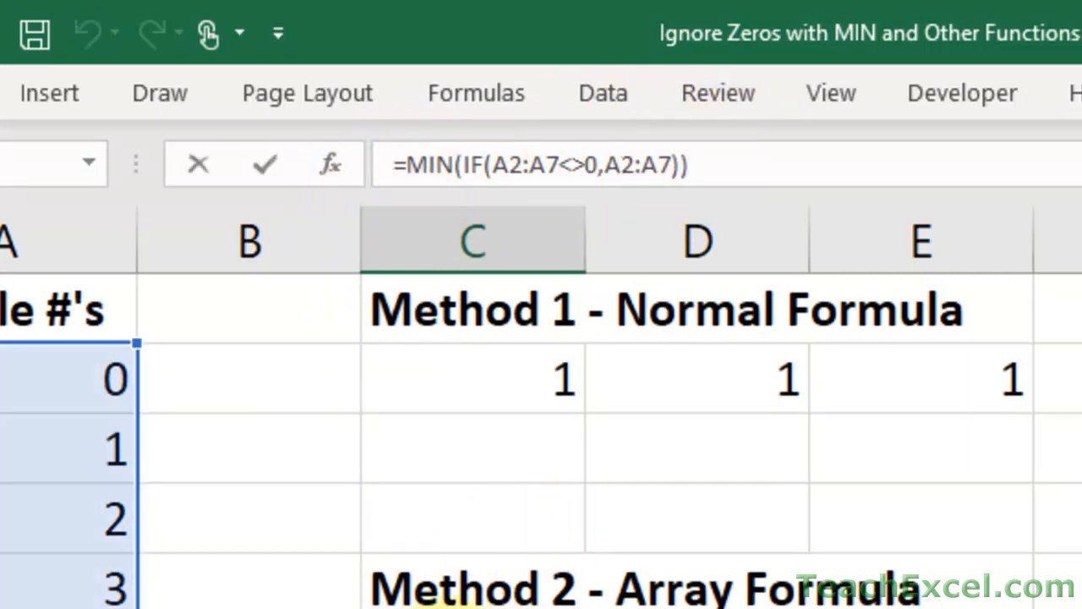
{"action": "key", "text": "ctrl+shift+Return"}
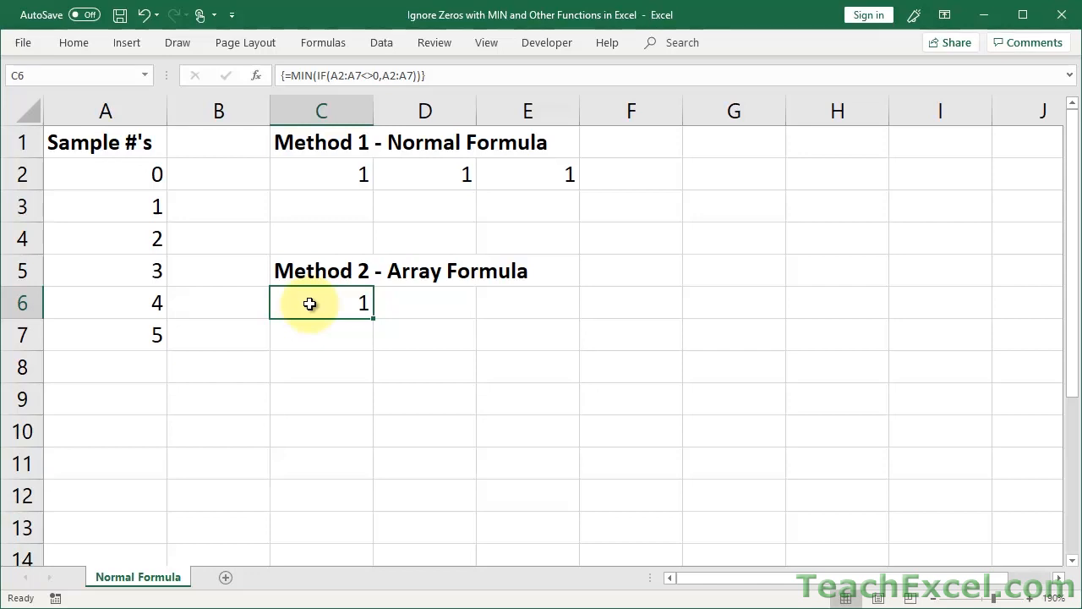
Try the MIN and IF formula in C6 as a normal formula instead of an array formula
{"action": "double_click", "coordinate": [309, 303]}
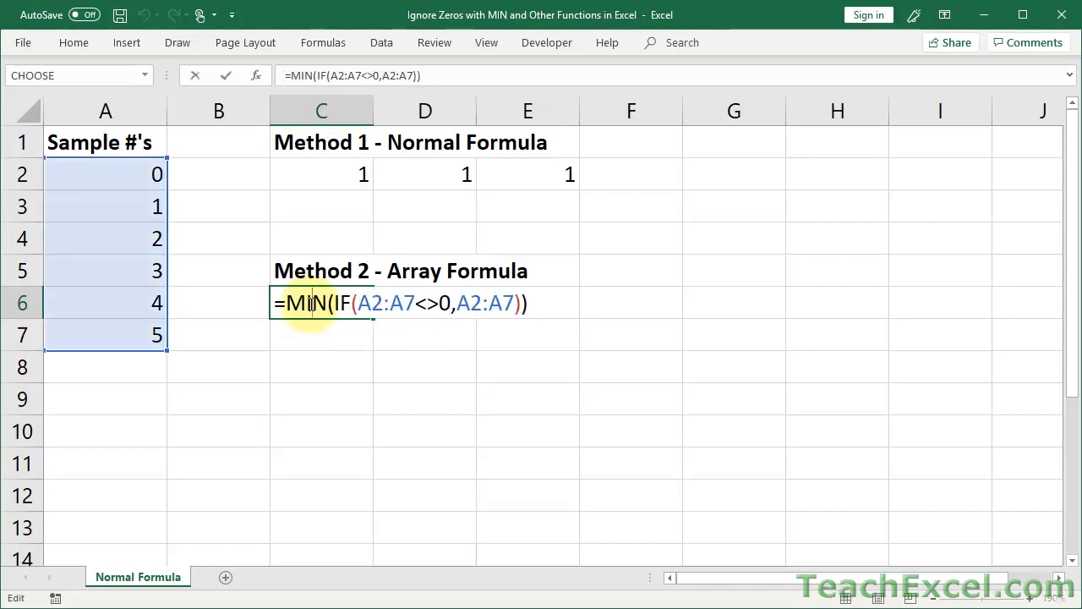
{"action": "key", "text": "Return"}
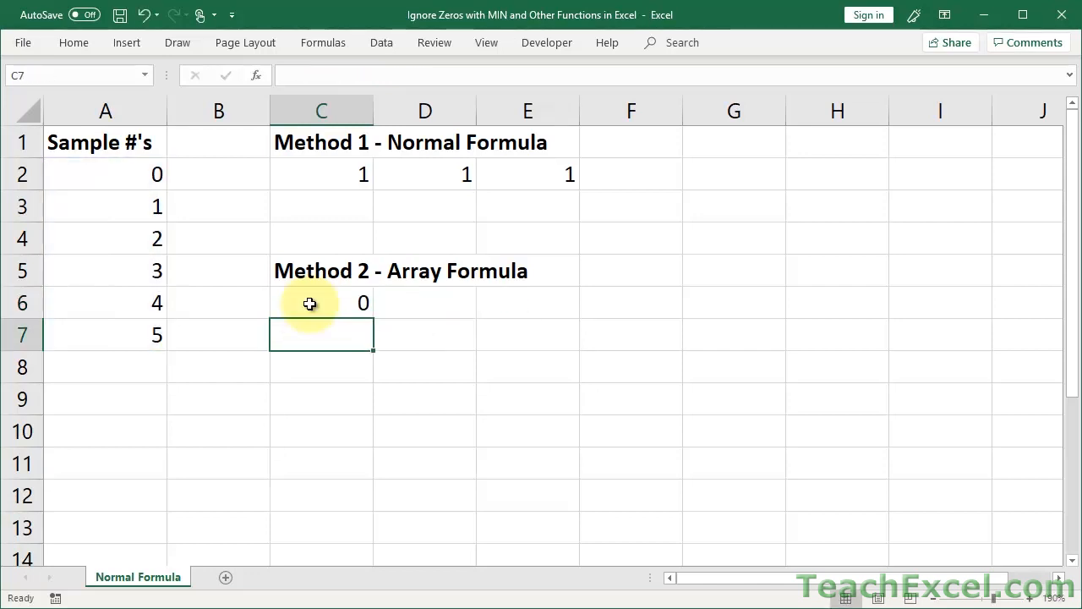
{"action": "left_click", "coordinate": [313, 302]}
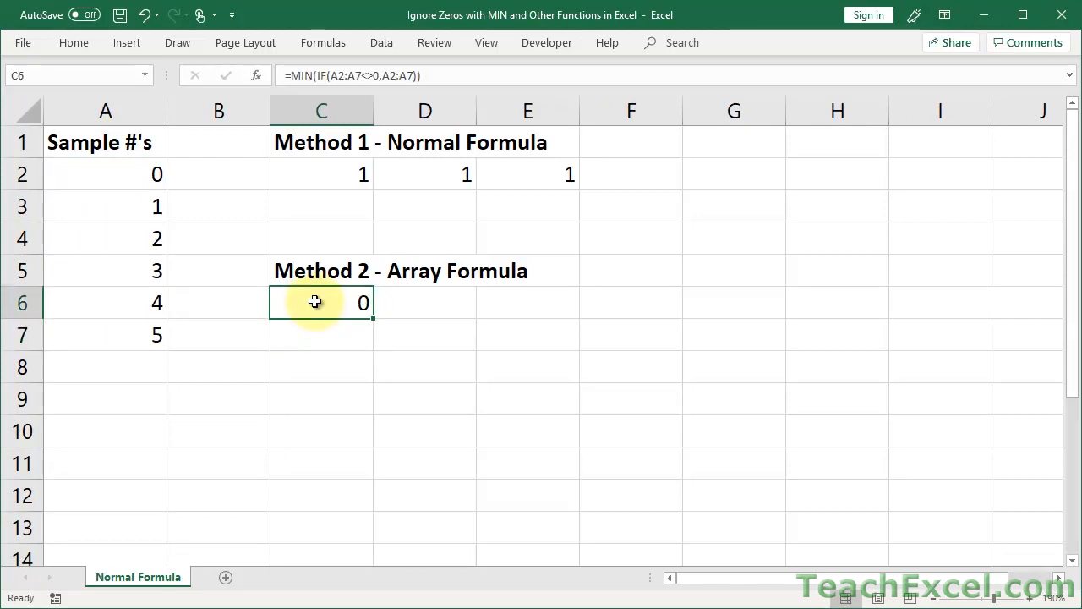
Examine the MIN function, the nested IF function and its A2:A7 arguments within the C6 formula
{"action": "double_click", "coordinate": [314, 301]}
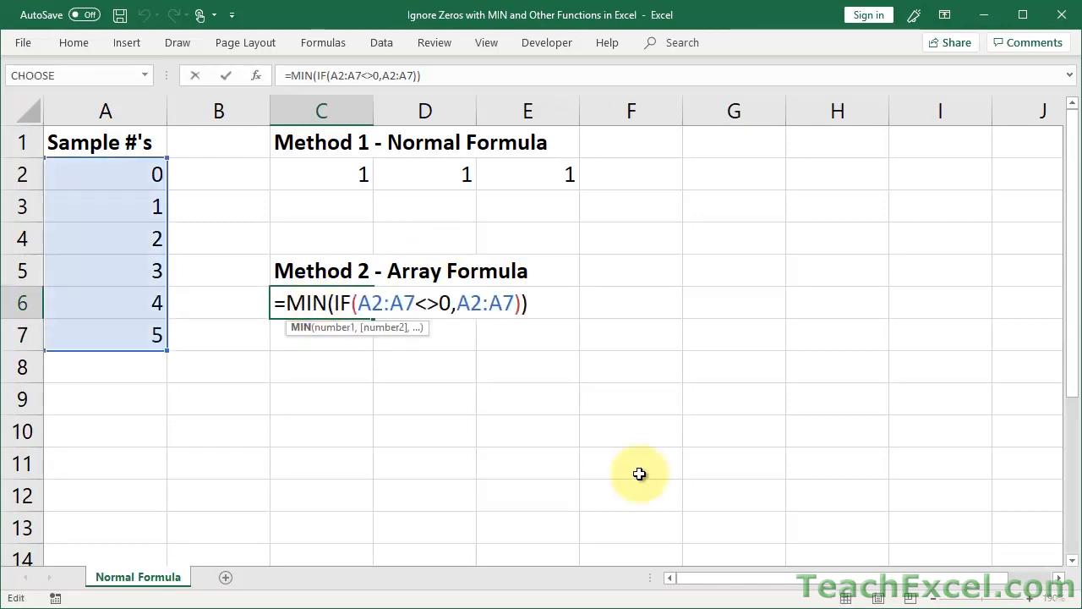
{"action": "double_click", "coordinate": [305, 303]}
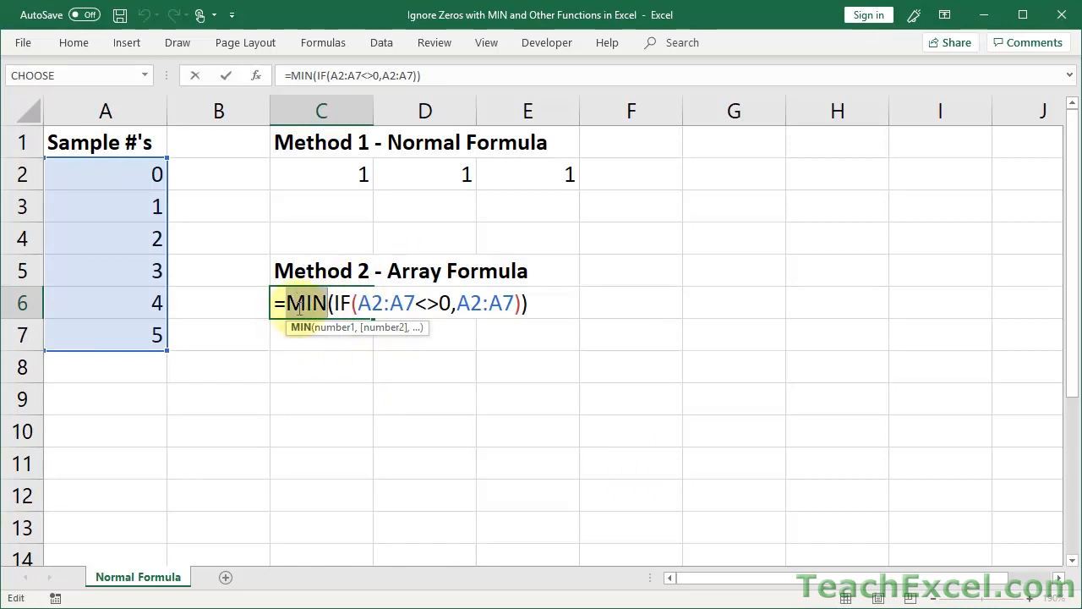
{"action": "left_click", "coordinate": [333, 305]}
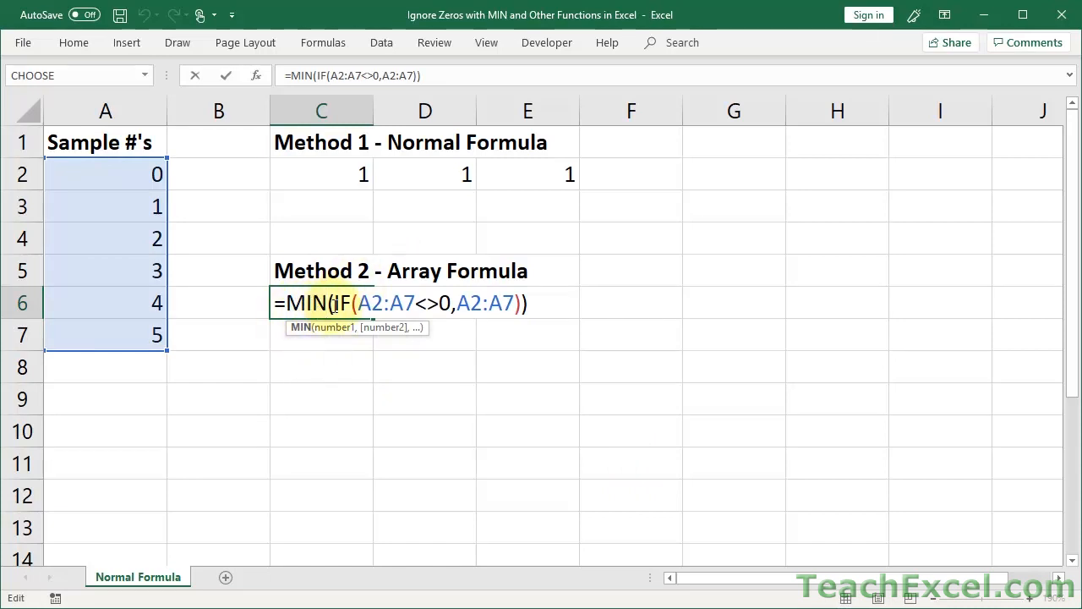
{"action": "left_click_drag", "start_coordinate": [334, 306], "coordinate": [524, 304]}
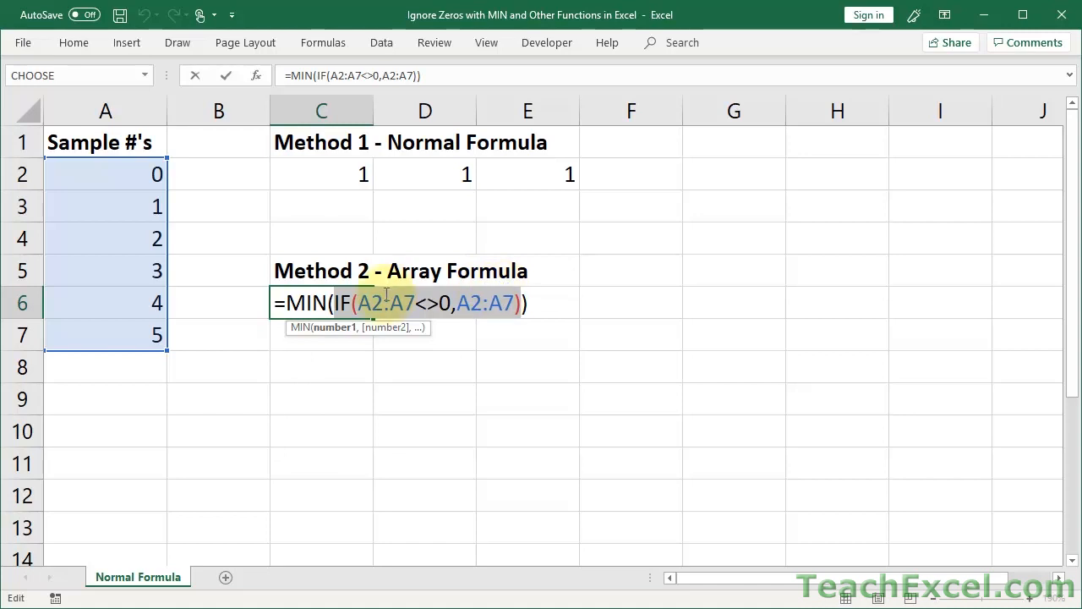
{"action": "left_click", "coordinate": [384, 302]}
{"action": "left_click", "coordinate": [359, 303]}
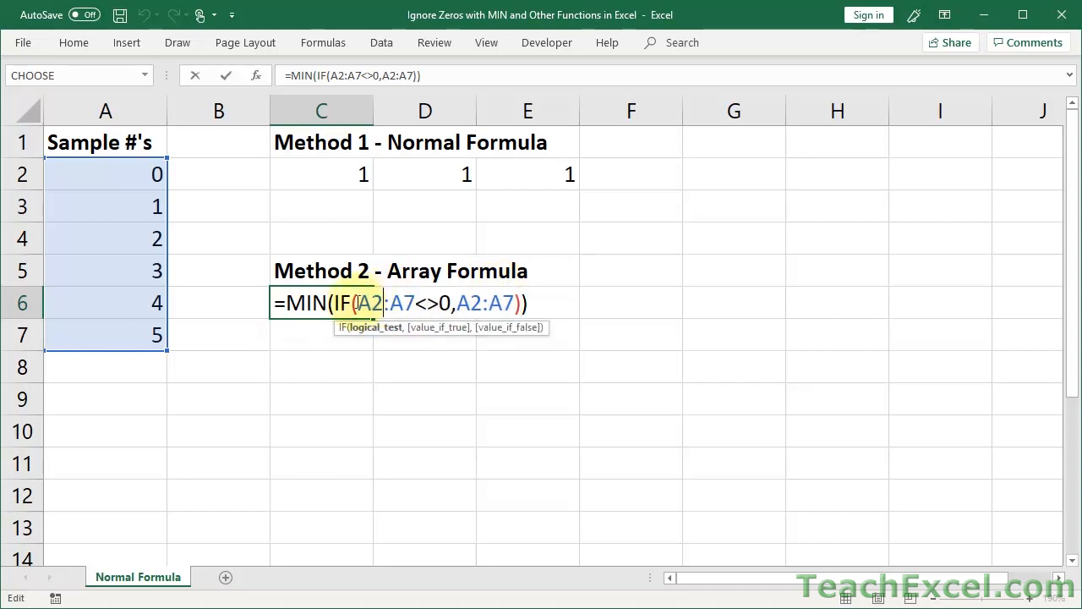
{"action": "left_click_drag", "start_coordinate": [357, 302], "coordinate": [516, 303]}
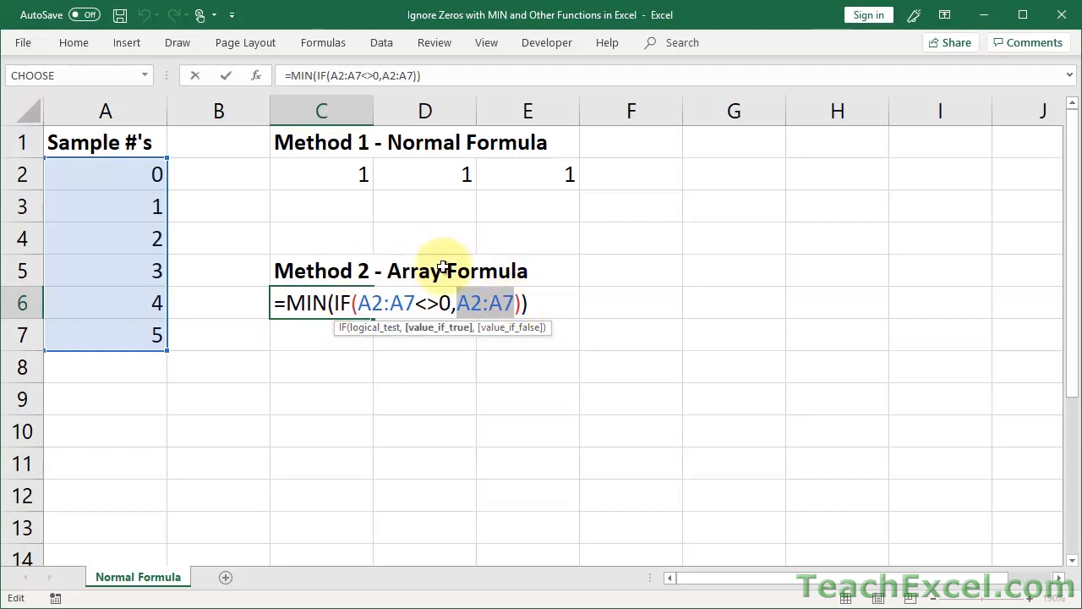
{"action": "left_click_drag", "start_coordinate": [336, 302], "coordinate": [526, 302]}
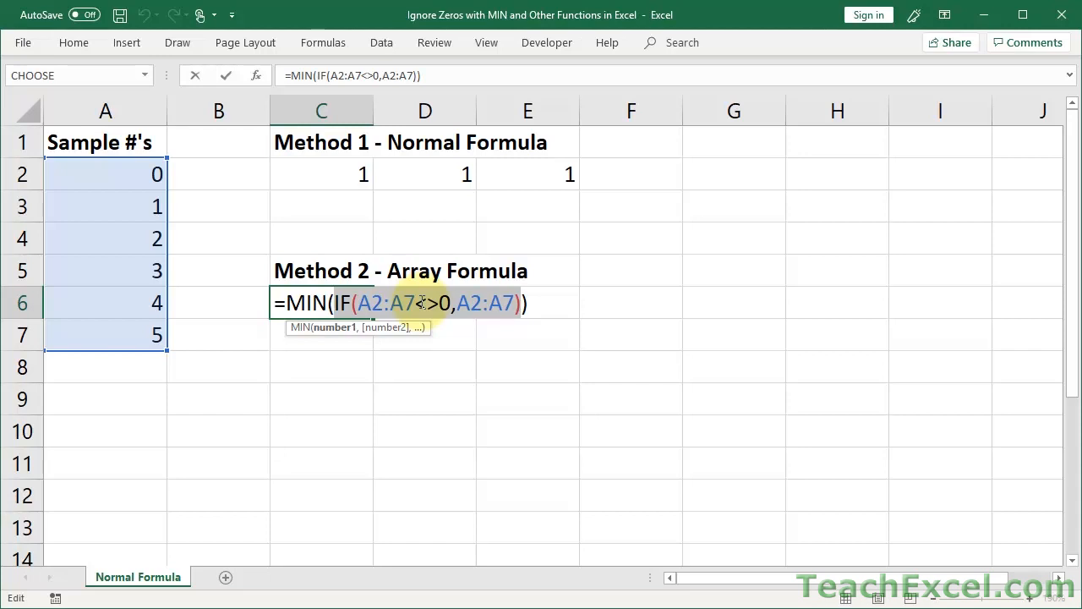
Convert the MIN and IF formula in C6 back to an array formula
{"action": "key", "text": "ctrl+Return"}
{"action": "double_click", "coordinate": [325, 302]}
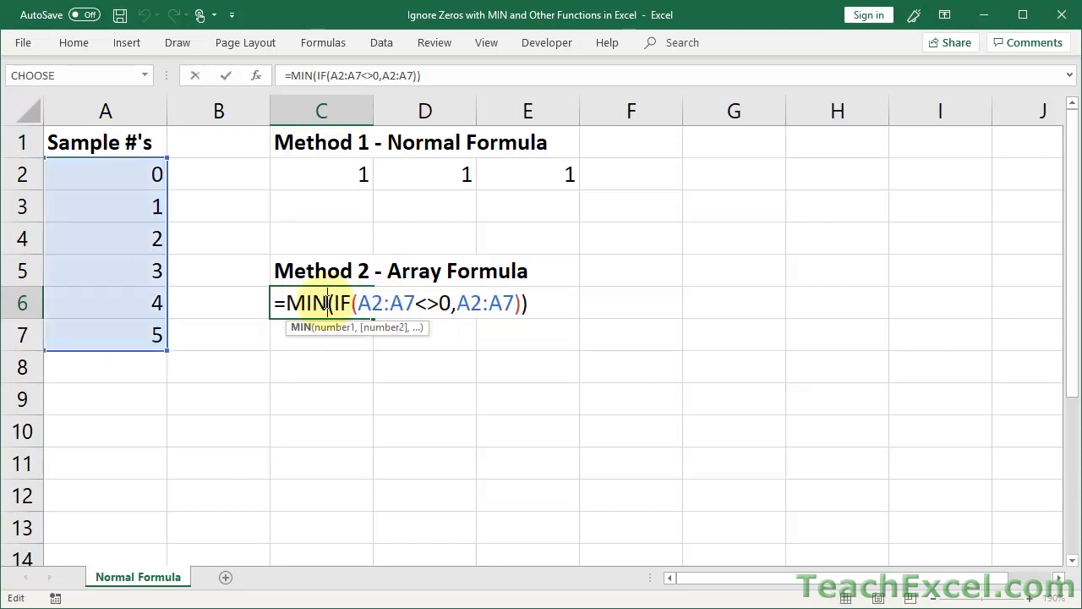
{"action": "key", "text": "ctrl+shift+Return"}
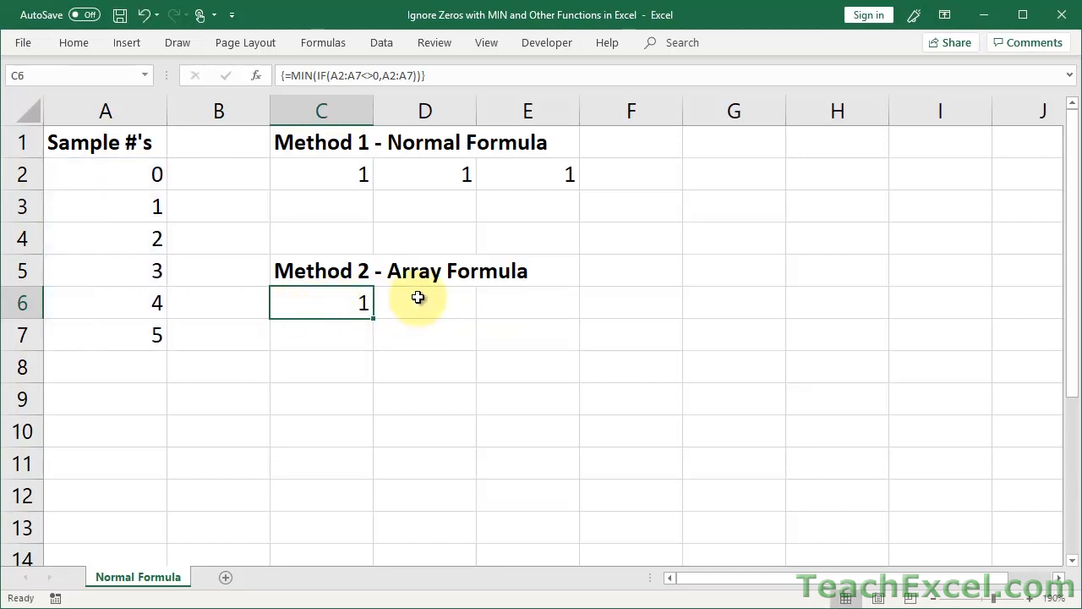
Enter the plain formula =MIN(A2:A7) in D6 for comparison with the array formula in C6
{"action": "left_click", "coordinate": [418, 297]}
{"action": "type", "text": "="}
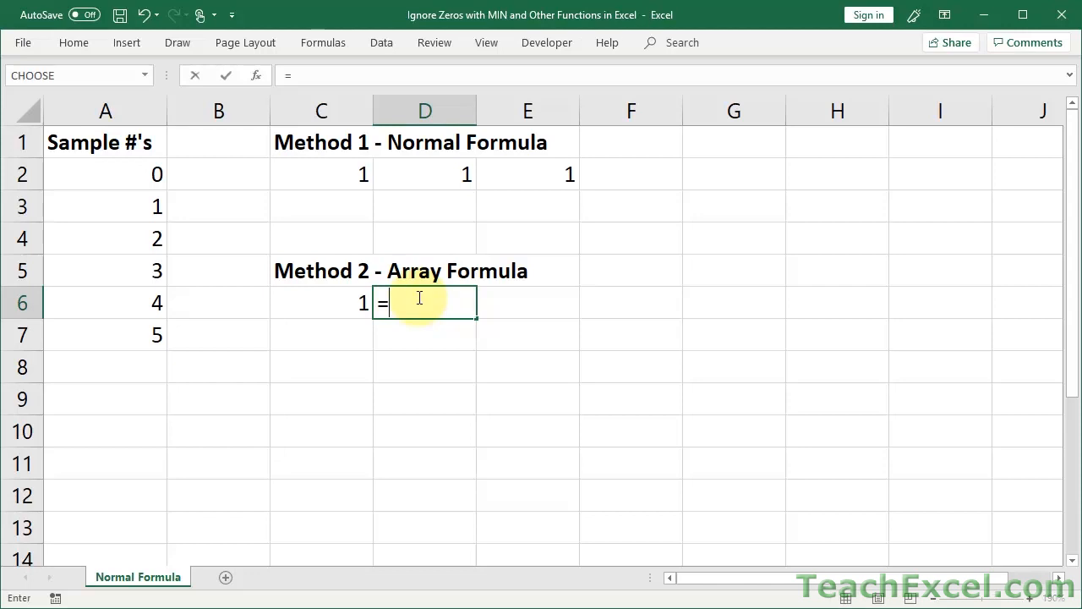
{"action": "type", "text": "min"}
{"action": "key", "text": "Tab"}
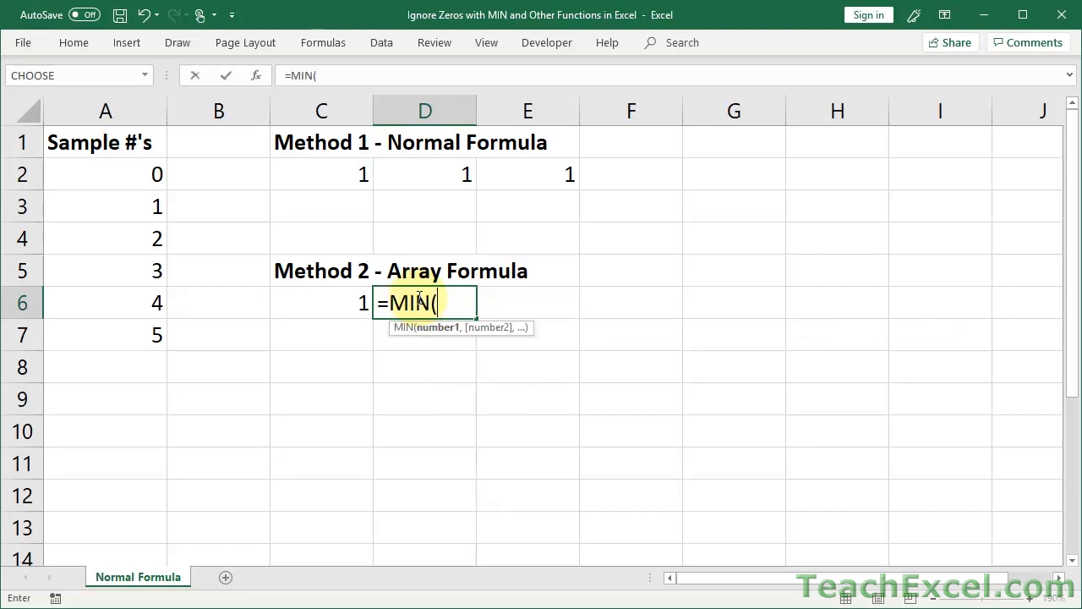
{"action": "left_click_drag", "start_coordinate": [152, 176], "coordinate": [152, 336]}
{"action": "key", "text": "ctrl+Return"}
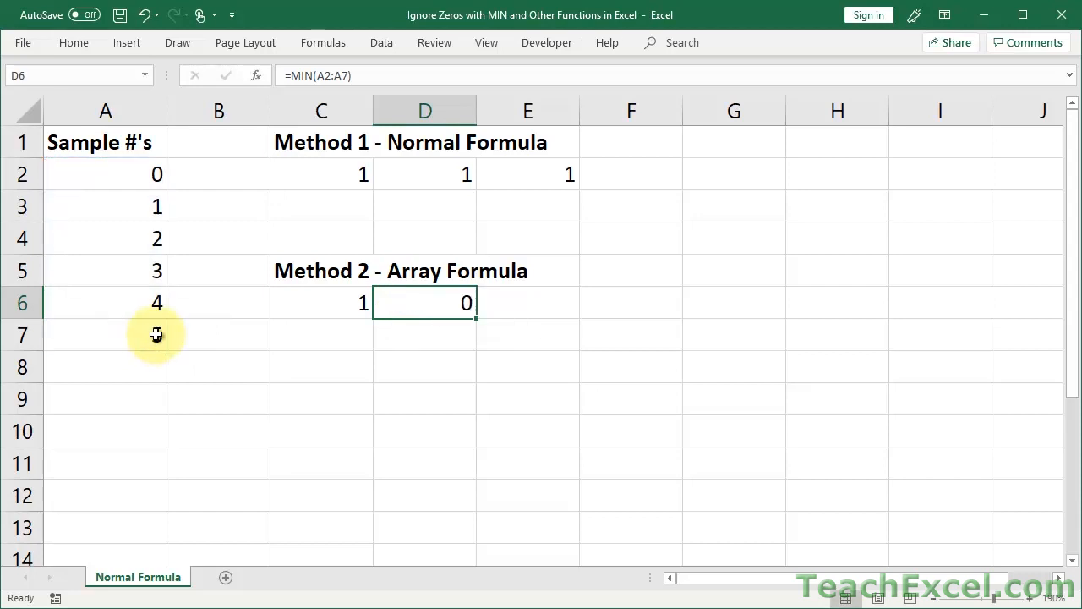
Copy the IF part of the C6 formula and enter it in E6 as =IF(A2:A7<>0,A2:A7)
{"action": "left_click", "coordinate": [303, 304]}
{"action": "double_click", "coordinate": [317, 304]}
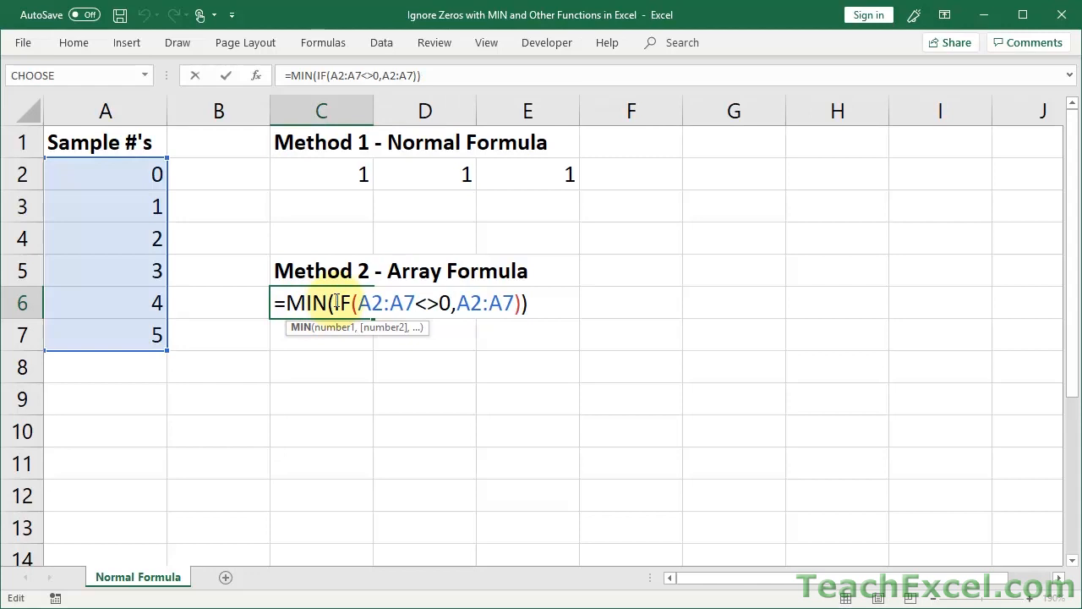
{"action": "left_click_drag", "start_coordinate": [336, 302], "coordinate": [523, 303]}
{"action": "key", "text": "ctrl+c"}
{"action": "key", "text": "Escape"}
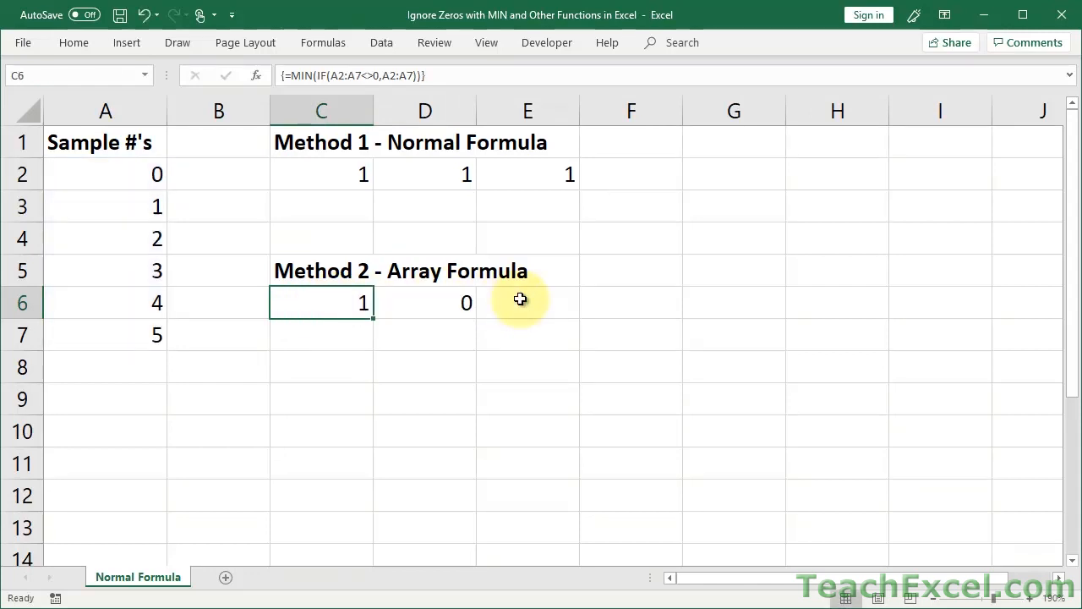
{"action": "double_click", "coordinate": [523, 303]}
{"action": "type", "text": "="}
{"action": "key", "text": "ctrl+v"}
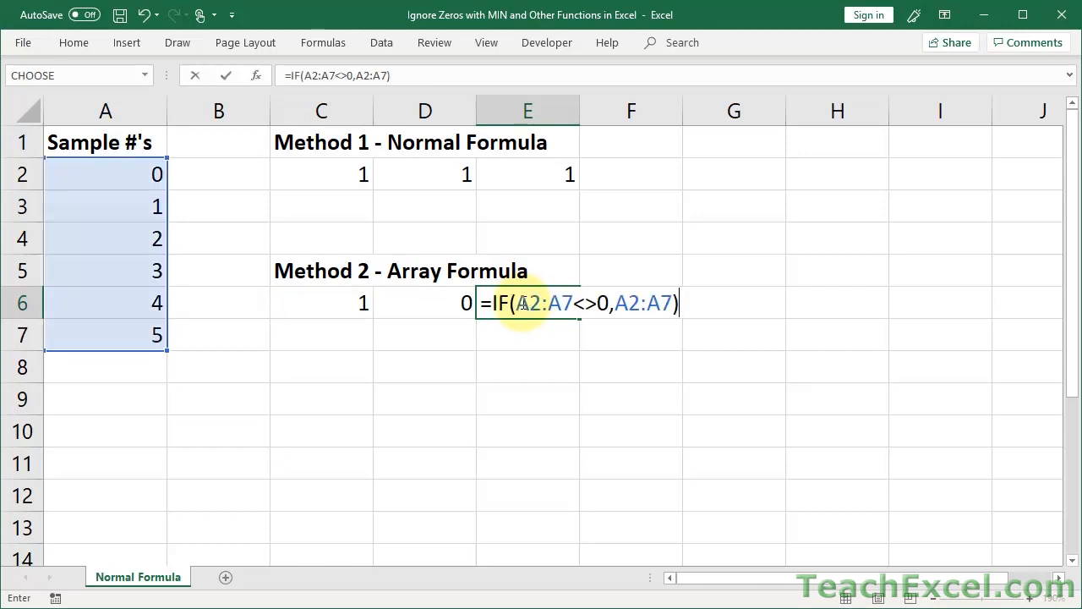
{"action": "key", "text": "Return"}
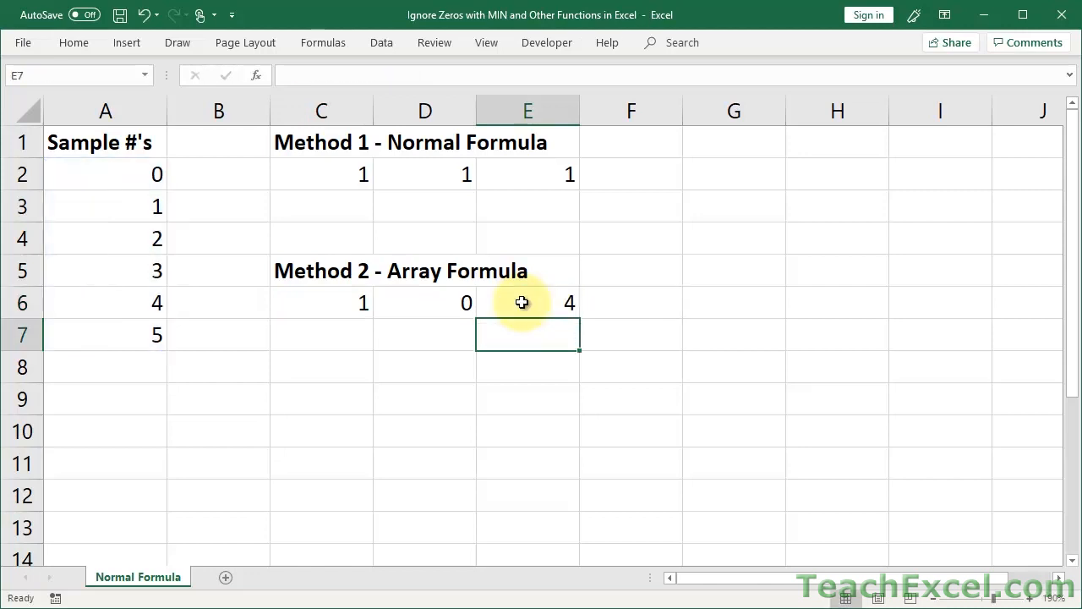
Convert the IF formula in E6 to an array formula
{"action": "left_click", "coordinate": [523, 301]}
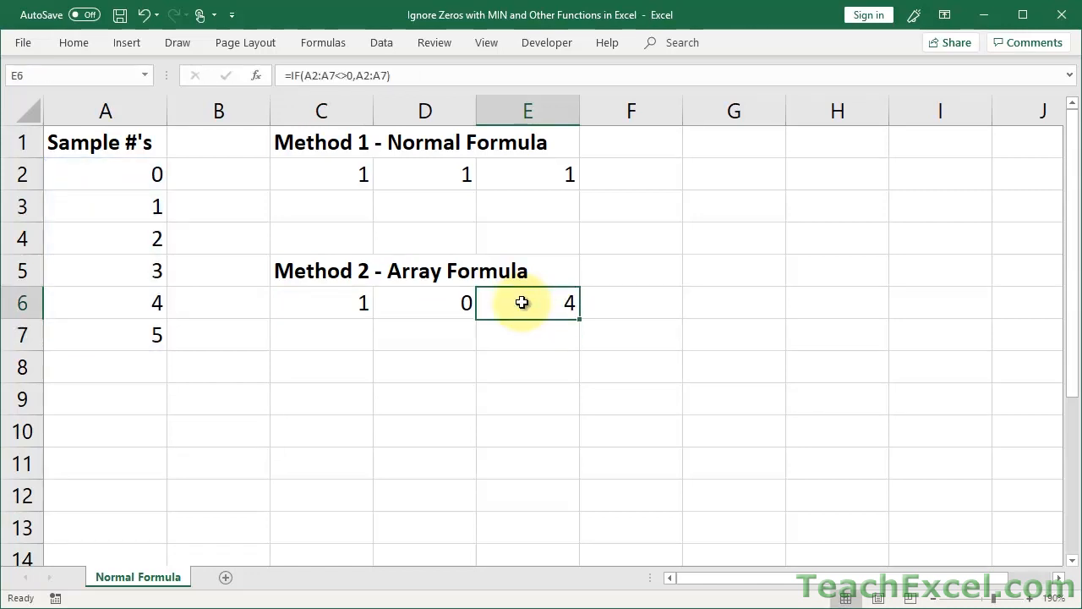
{"action": "double_click", "coordinate": [523, 302]}
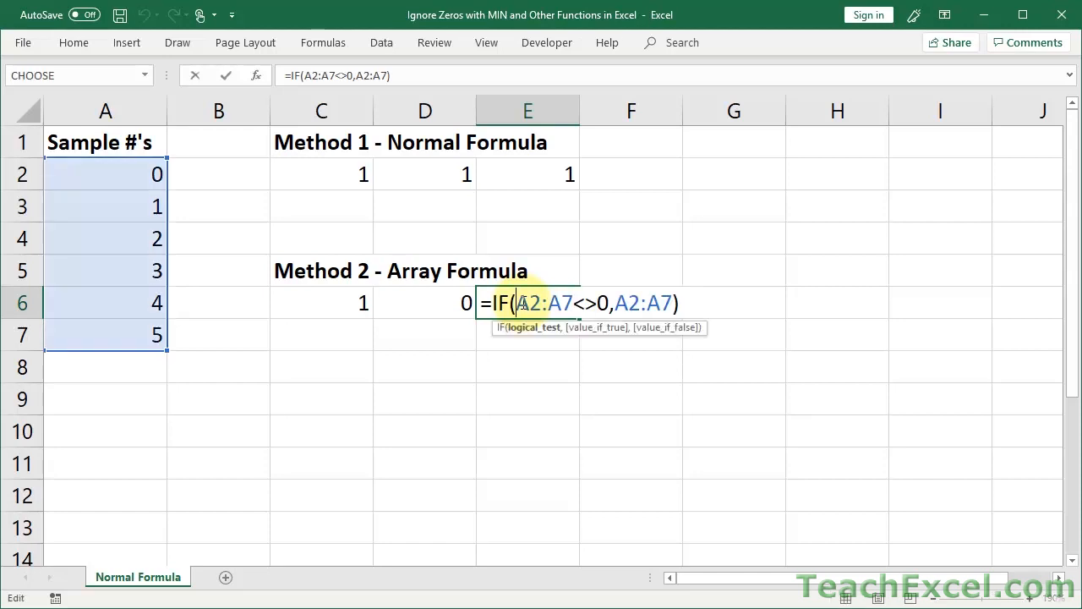
{"action": "key", "text": "ctrl+shift+Return"}
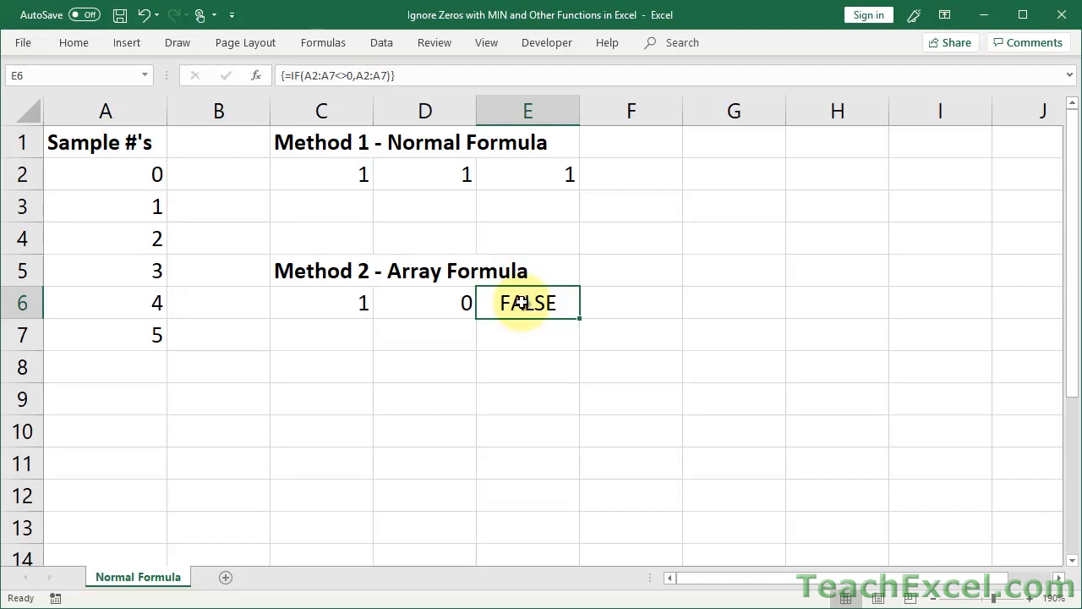
Clear the comparison formulas from D6 and E6
{"action": "left_click_drag", "start_coordinate": [350, 175], "coordinate": [530, 167]}
{"action": "left_click", "coordinate": [516, 303]}
{"action": "left_click_drag", "start_coordinate": [517, 303], "coordinate": [460, 304]}
{"action": "key", "text": "Delete"}
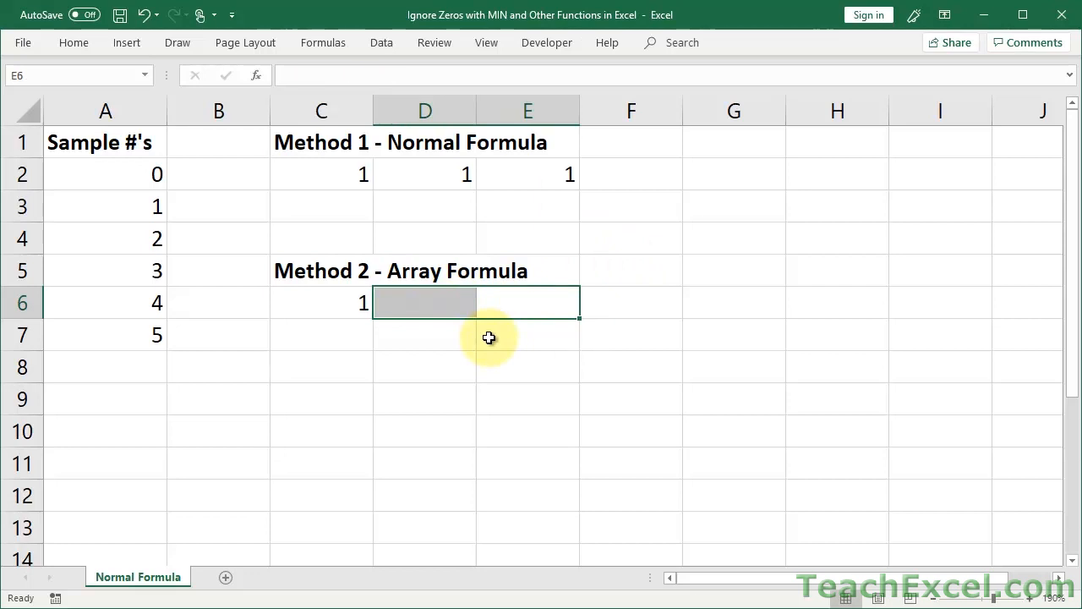
Step through the C6 array formula with Evaluate Formula until its final result, and close the evaluation
{"action": "left_click", "coordinate": [321, 310]}
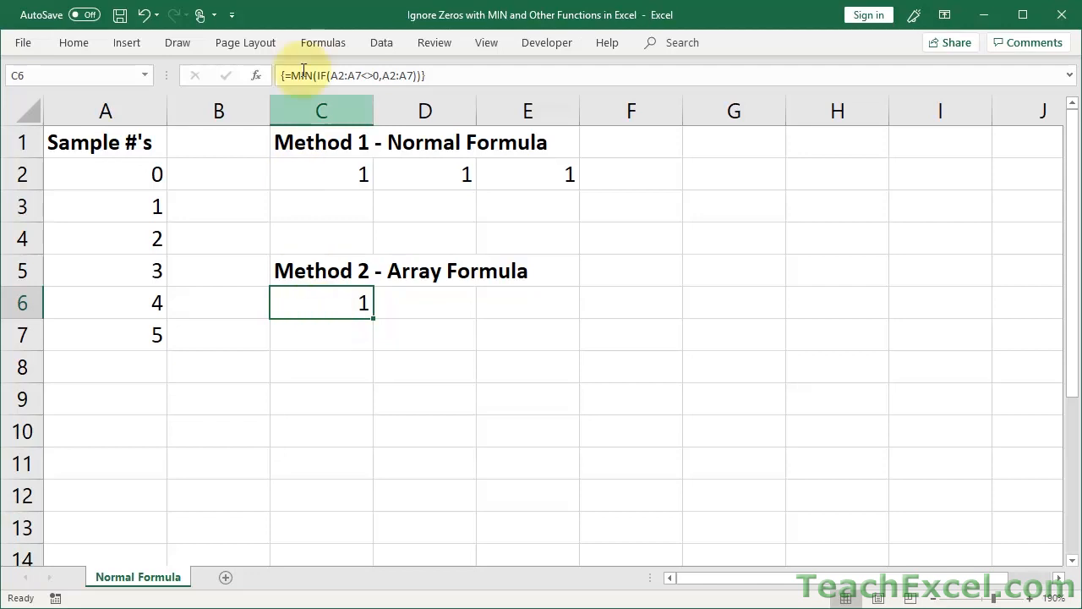
{"action": "left_click", "coordinate": [310, 41]}
{"action": "double_click", "coordinate": [310, 41]}
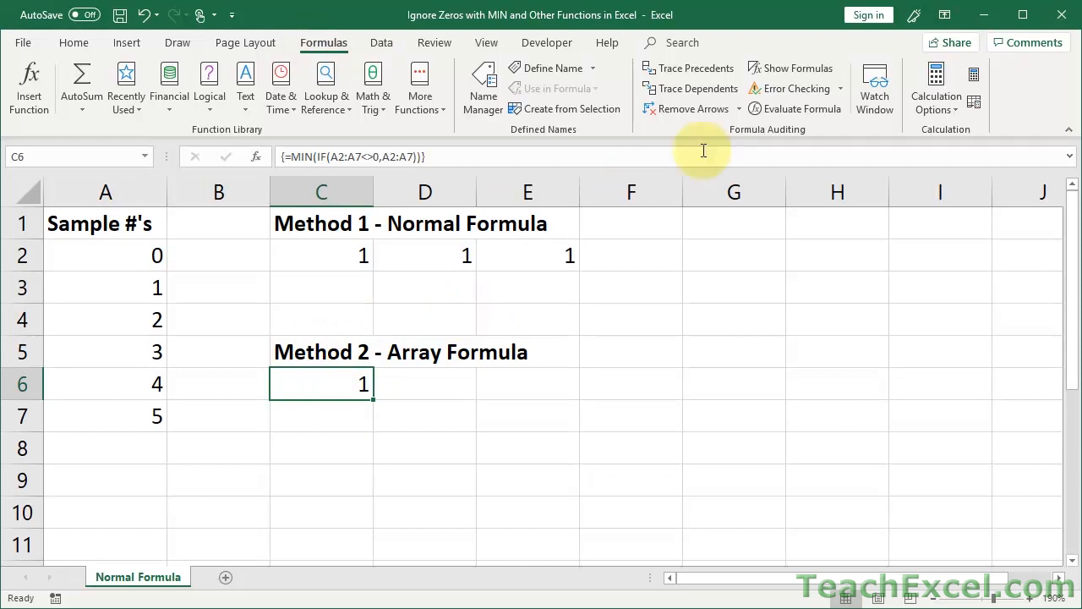
{"action": "left_click", "coordinate": [799, 112]}
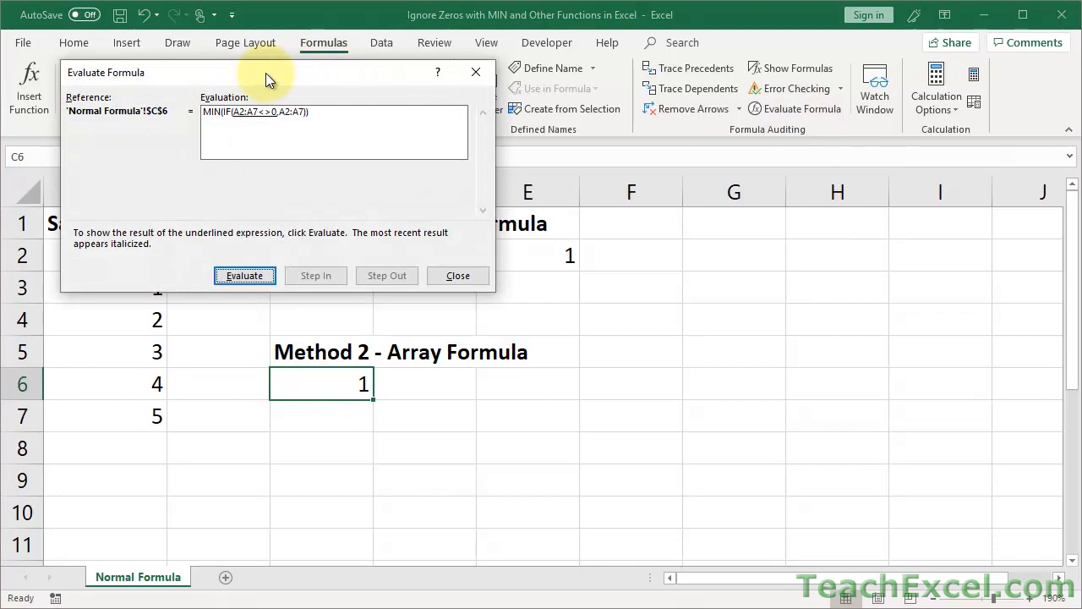
{"action": "left_click_drag", "start_coordinate": [266, 73], "coordinate": [487, 100]}
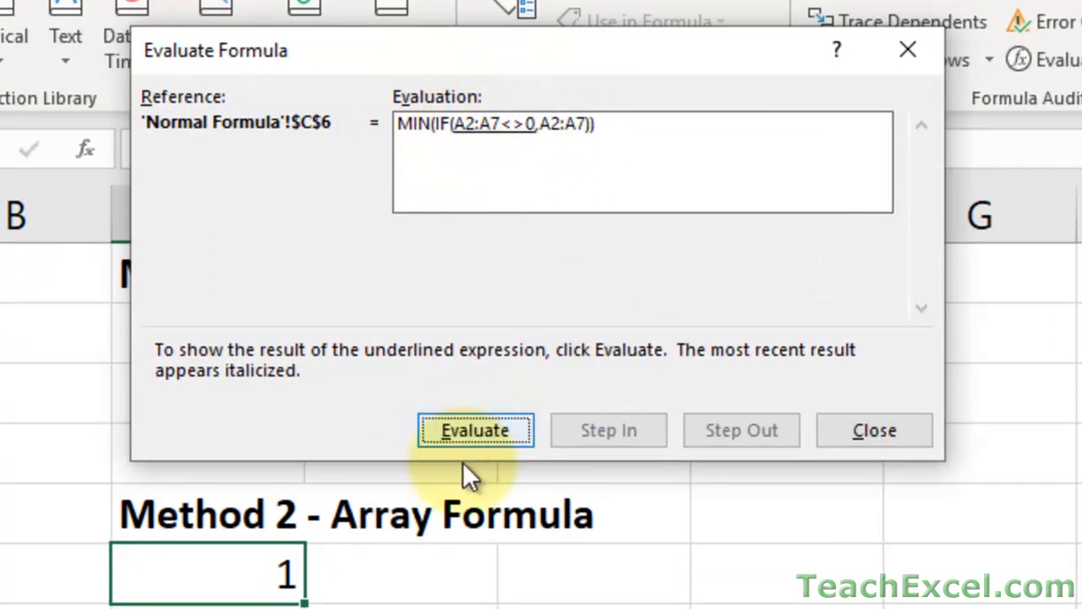
{"action": "left_click", "coordinate": [443, 422]}
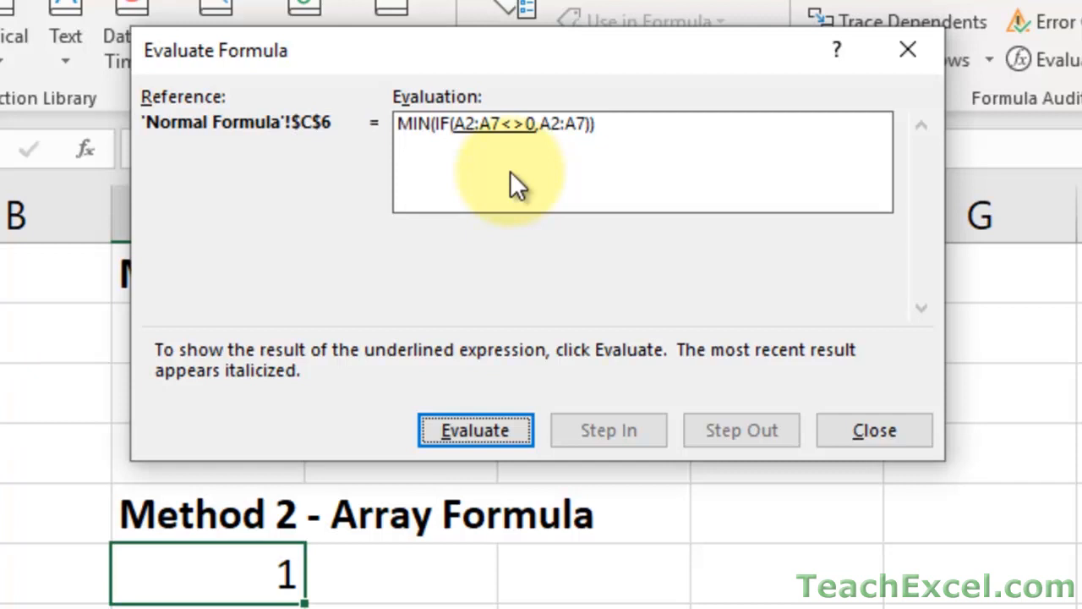
{"action": "left_click", "coordinate": [457, 427]}
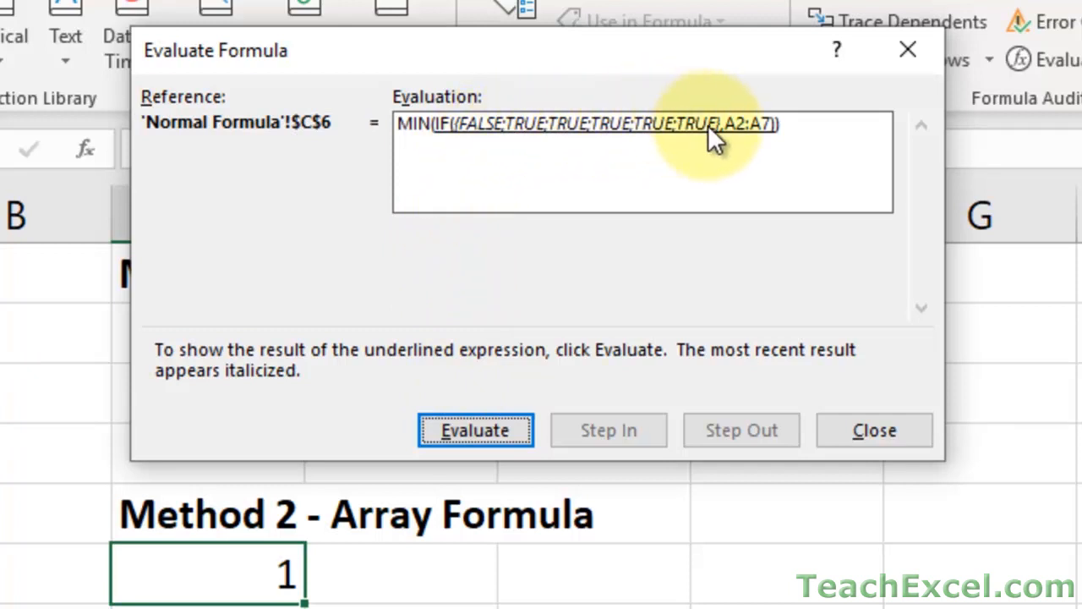
{"action": "left_click", "coordinate": [474, 433]}
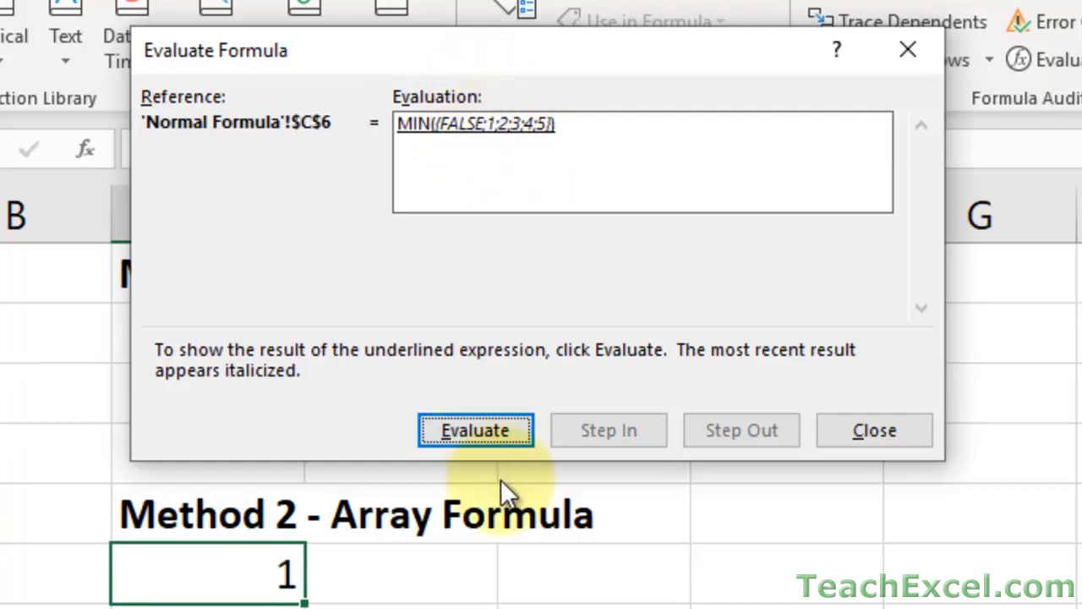
{"action": "left_click", "coordinate": [483, 429]}
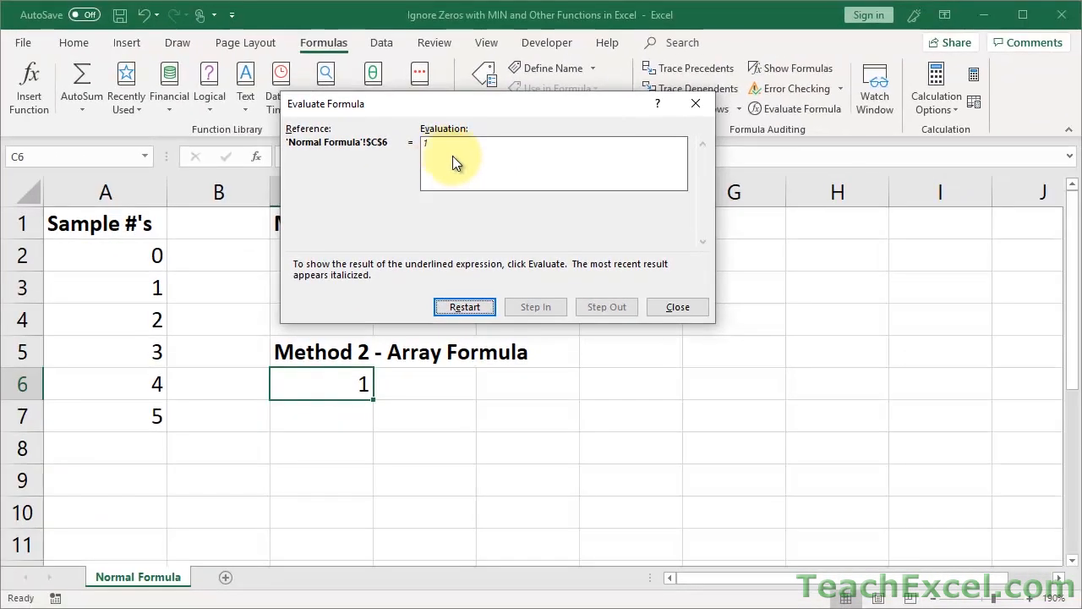
{"action": "left_click", "coordinate": [670, 308]}
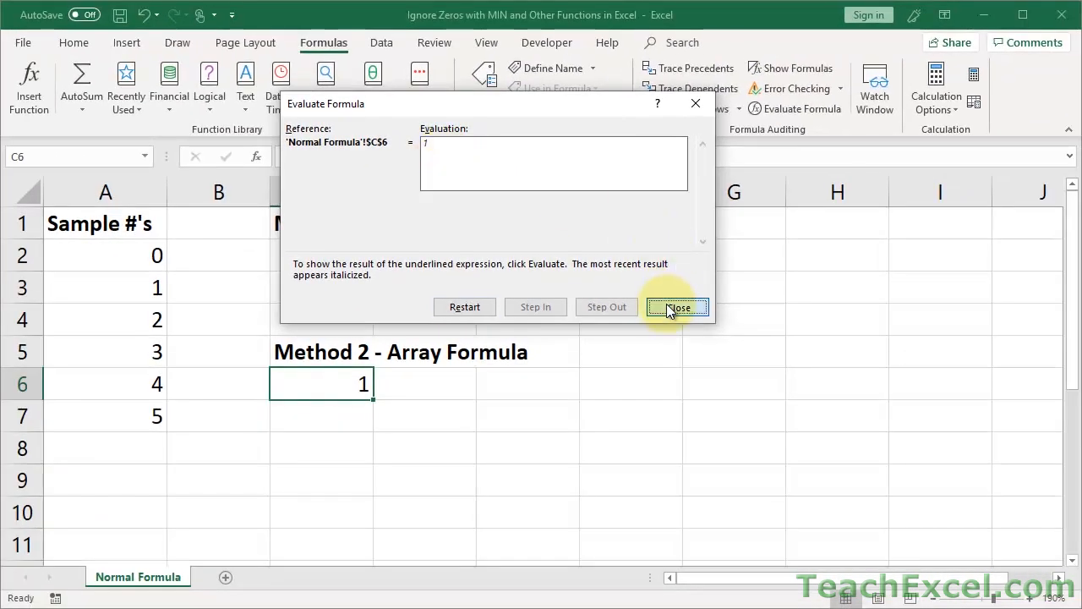
Change the IF condition in C6 to A2:A7<>1 and enter it as a normal formula
{"action": "double_click", "coordinate": [334, 385]}
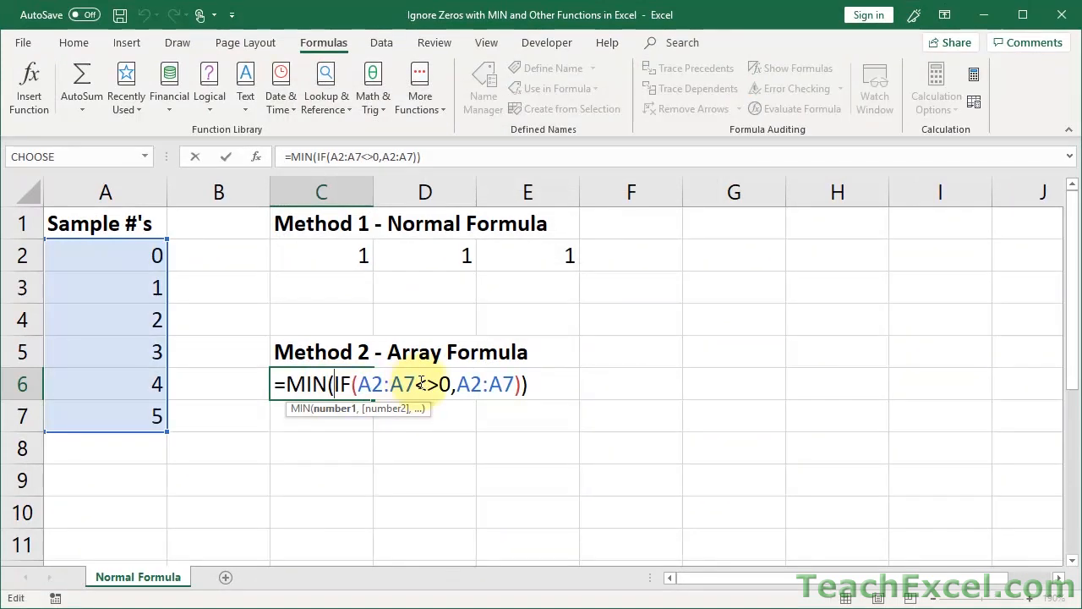
{"action": "left_click", "coordinate": [449, 383]}
{"action": "key", "text": "BackSpace"}
{"action": "type", "text": "1"}
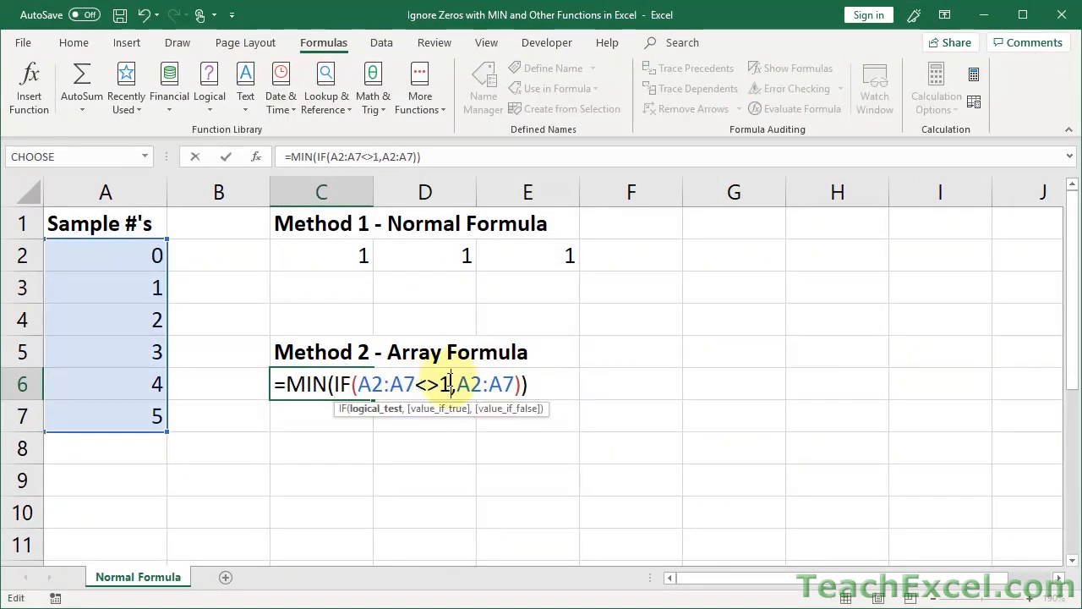
{"action": "key", "text": "Return"}
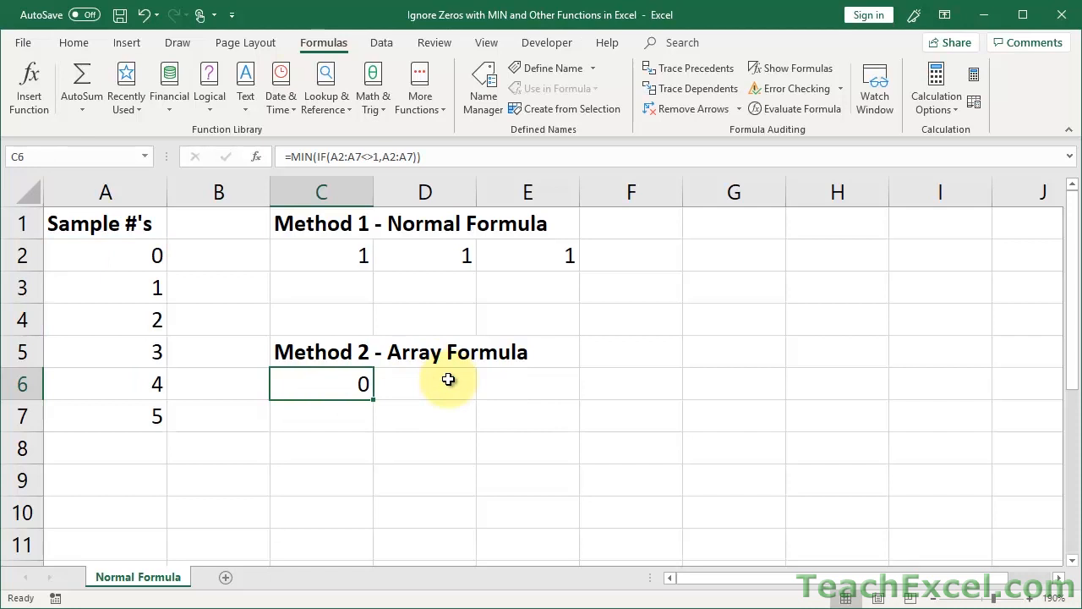
Convert the C6 formula to an array formula and step through it with Evaluate Formula until its final result, closing the evaluation
{"action": "double_click", "coordinate": [324, 384]}
{"action": "key", "text": "ctrl+shift+Return"}
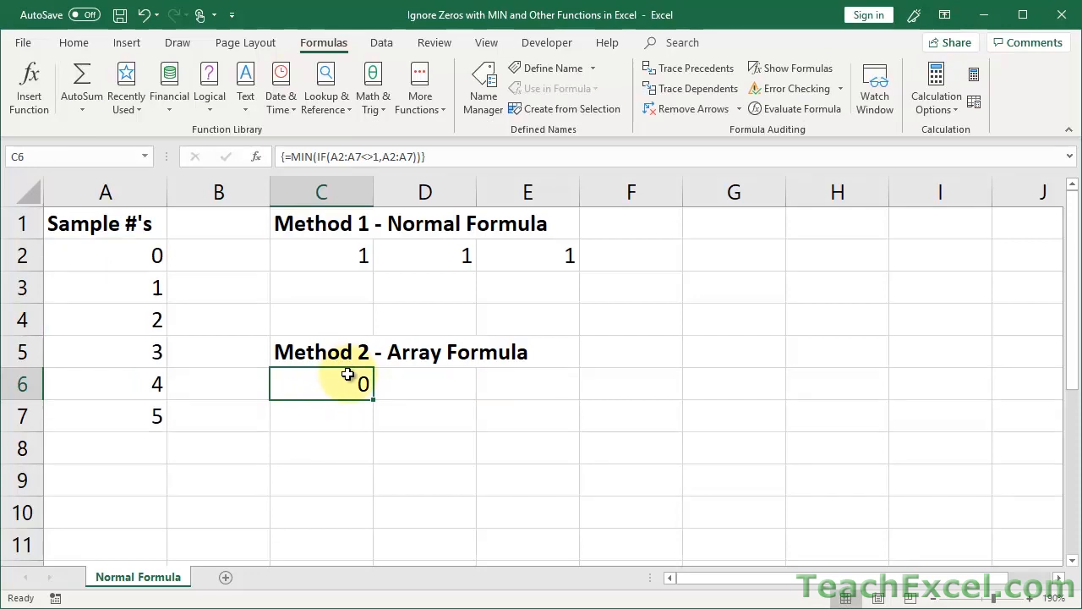
{"action": "left_click", "coordinate": [787, 108]}
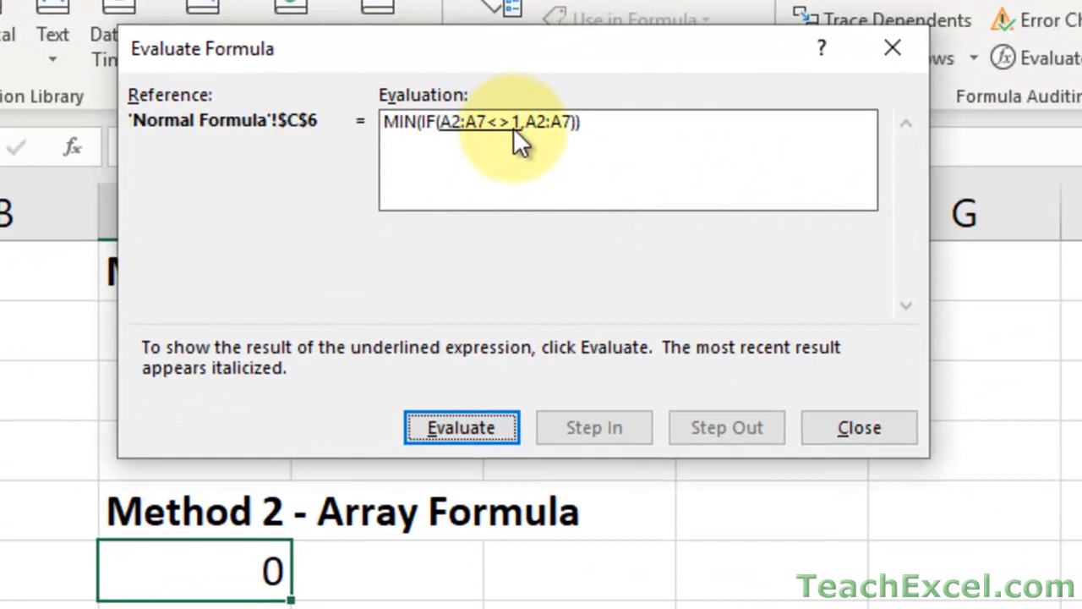
{"action": "left_click", "coordinate": [448, 427]}
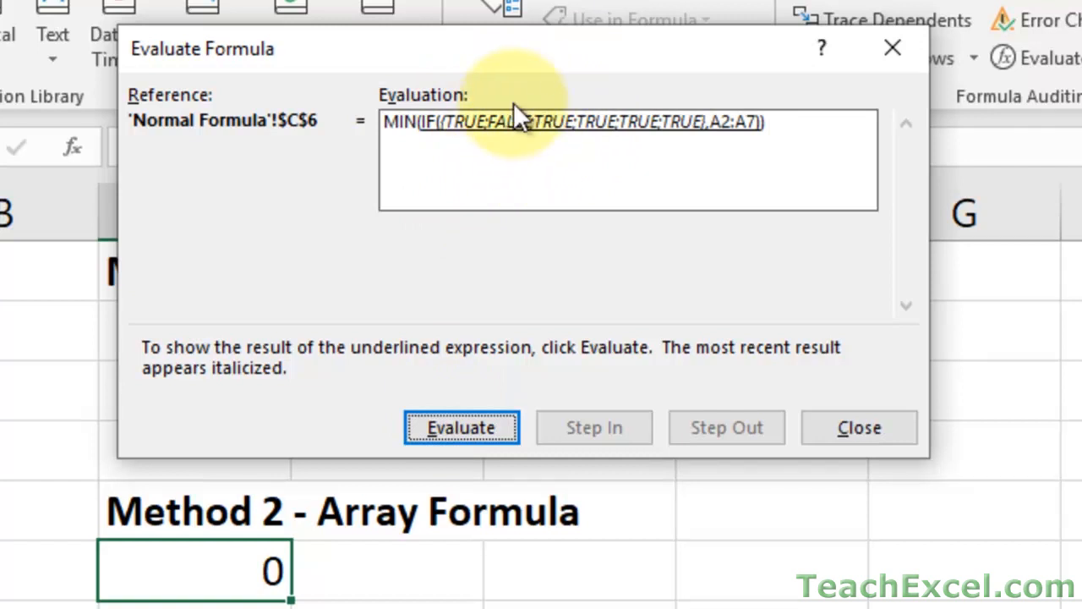
{"action": "left_click", "coordinate": [439, 425]}
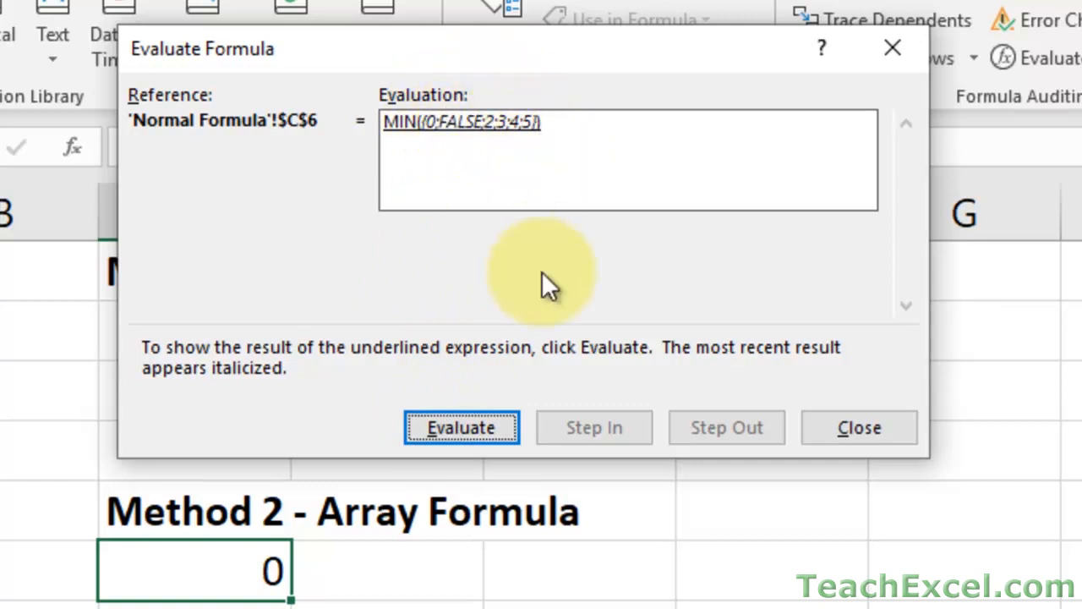
{"action": "left_click", "coordinate": [472, 432]}
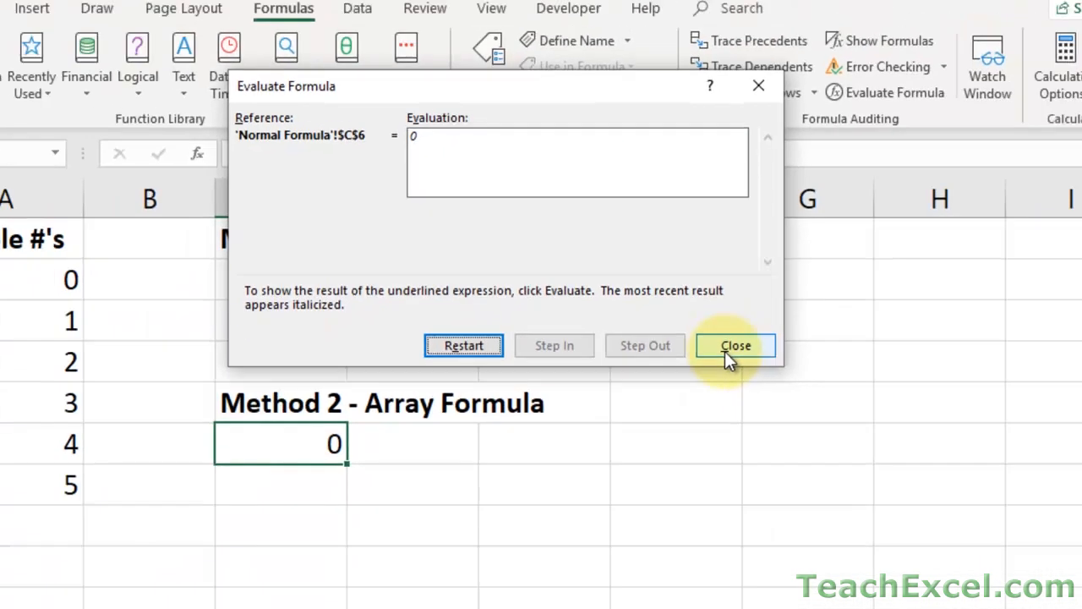
{"action": "left_click", "coordinate": [736, 345]}
Change the IF condition in C6 to A2:A7<>0 and enter it as an array formula
{"action": "double_click", "coordinate": [306, 446]}
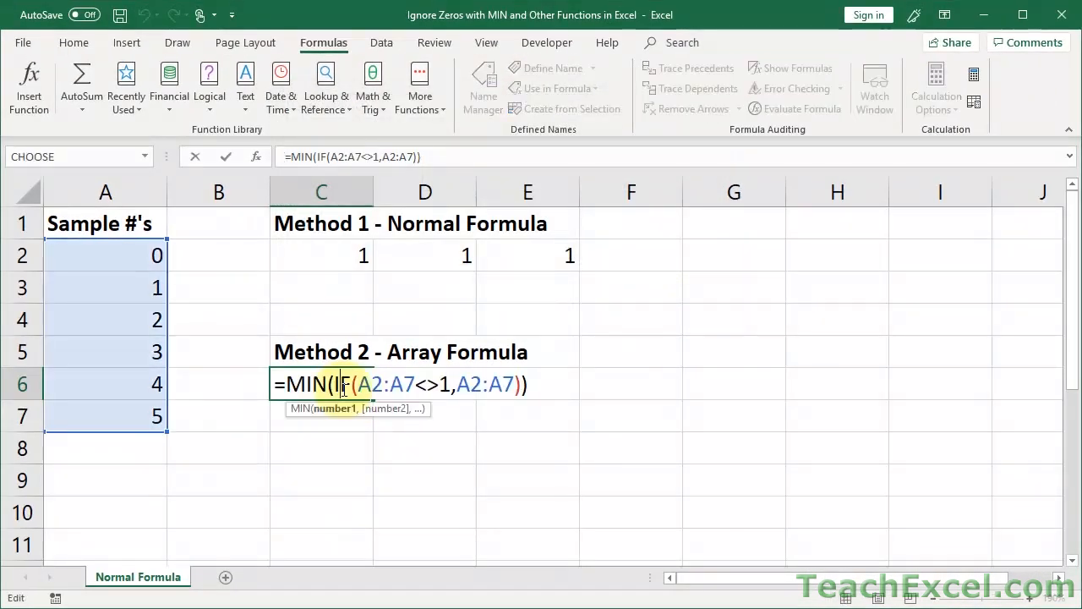
{"action": "left_click", "coordinate": [450, 380]}
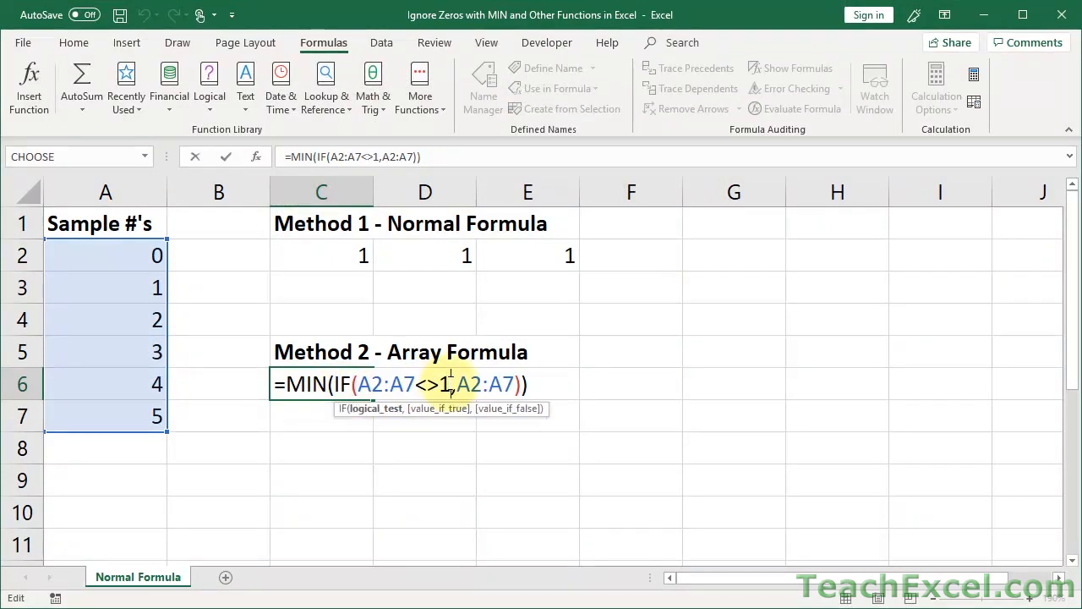
{"action": "key", "text": "BackSpace"}
{"action": "type", "text": "0"}
{"action": "left_click_drag", "start_coordinate": [415, 383], "coordinate": [439, 384]}
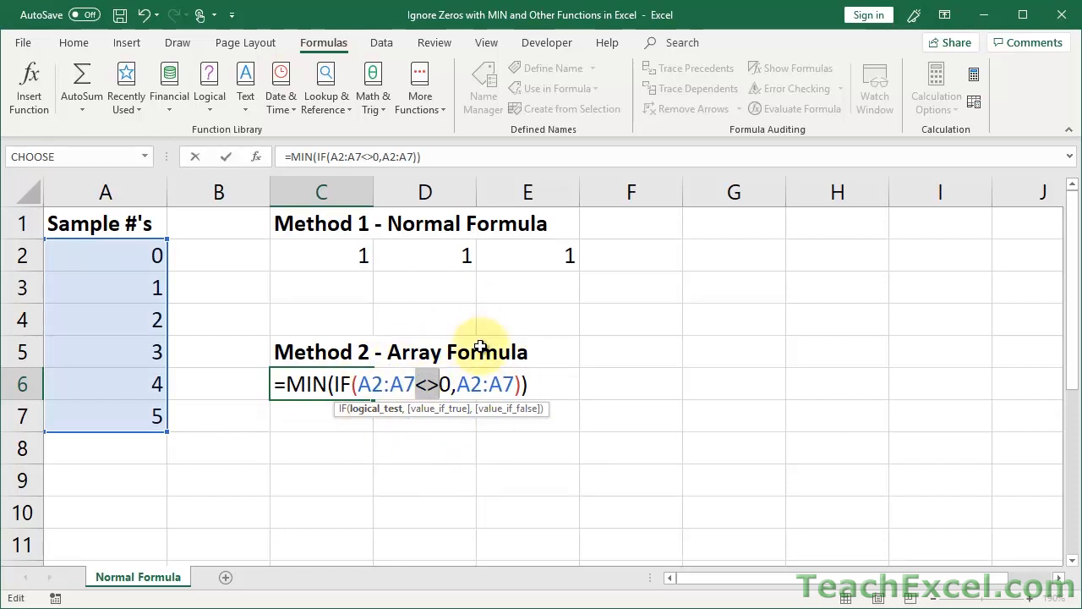
{"action": "left_click", "coordinate": [440, 385]}
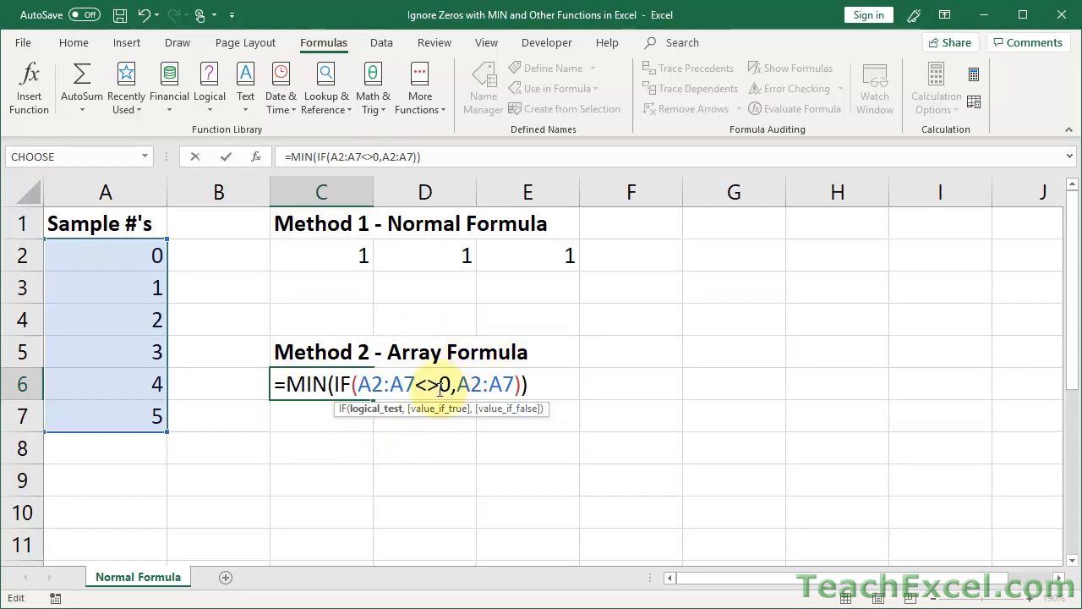
{"action": "key", "text": "BackSpace"}
{"action": "key", "text": "BackSpace"}
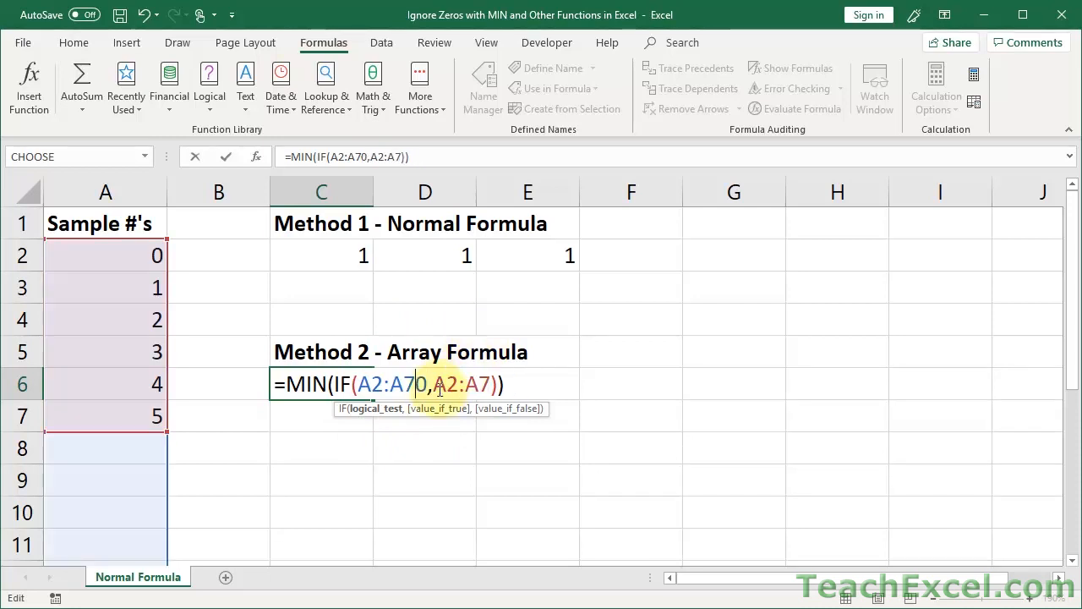
{"action": "type", "text": "<>"}
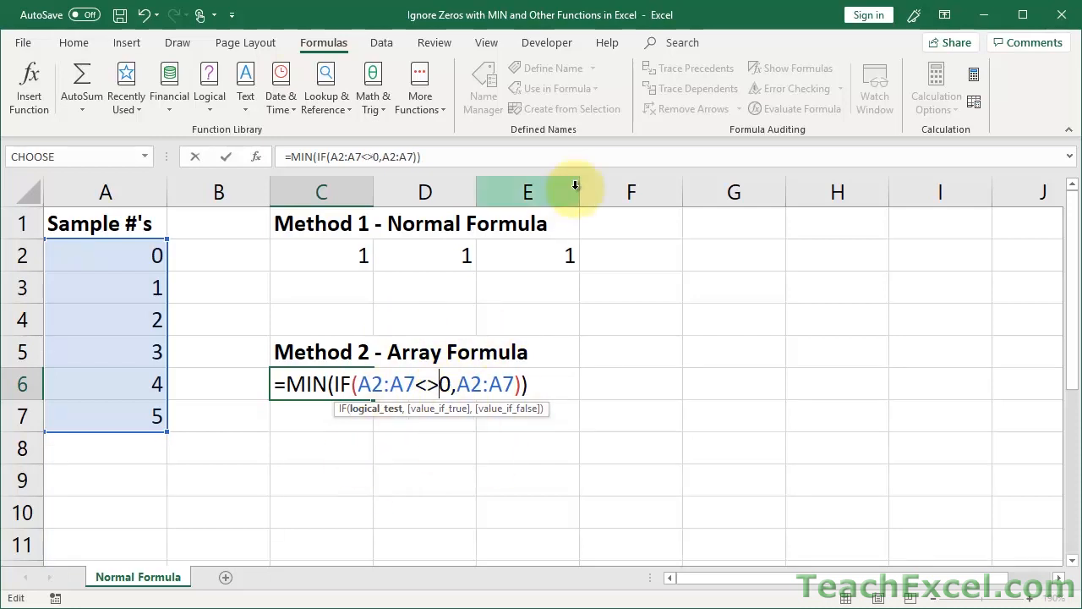
{"action": "key", "text": "ctrl+shift+Return"}
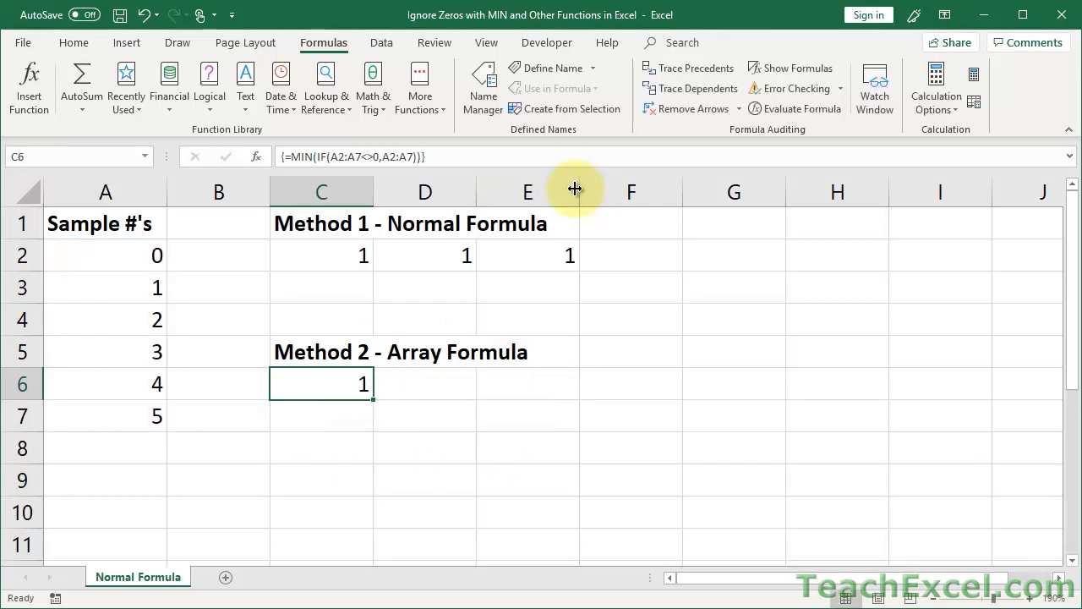
Examine the MIN function and its nested IF argument in the C6 array formula
{"action": "double_click", "coordinate": [329, 384]}
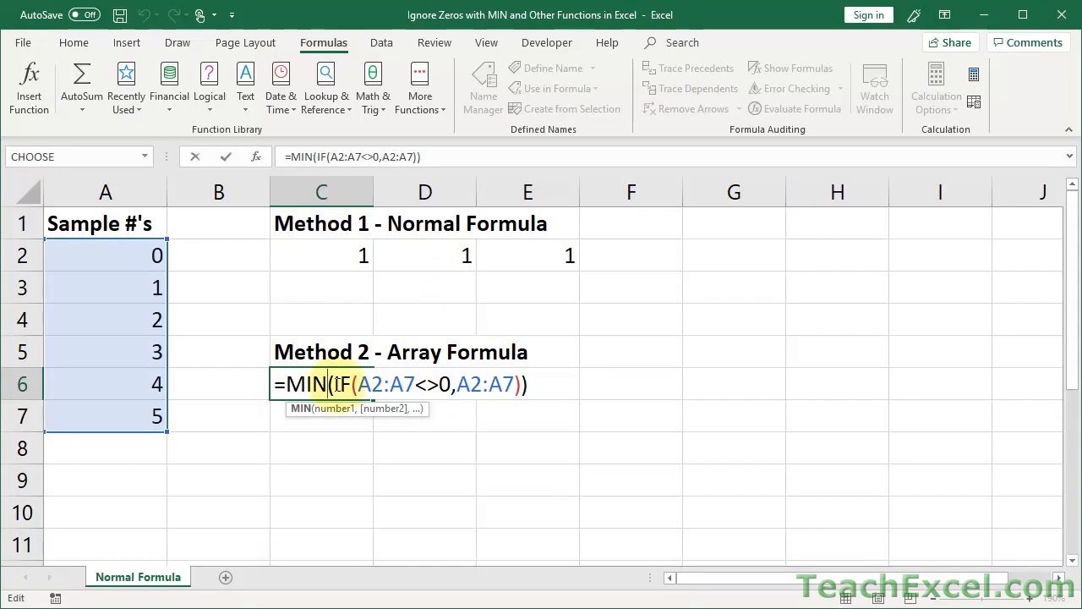
{"action": "left_click_drag", "start_coordinate": [334, 383], "coordinate": [523, 382]}
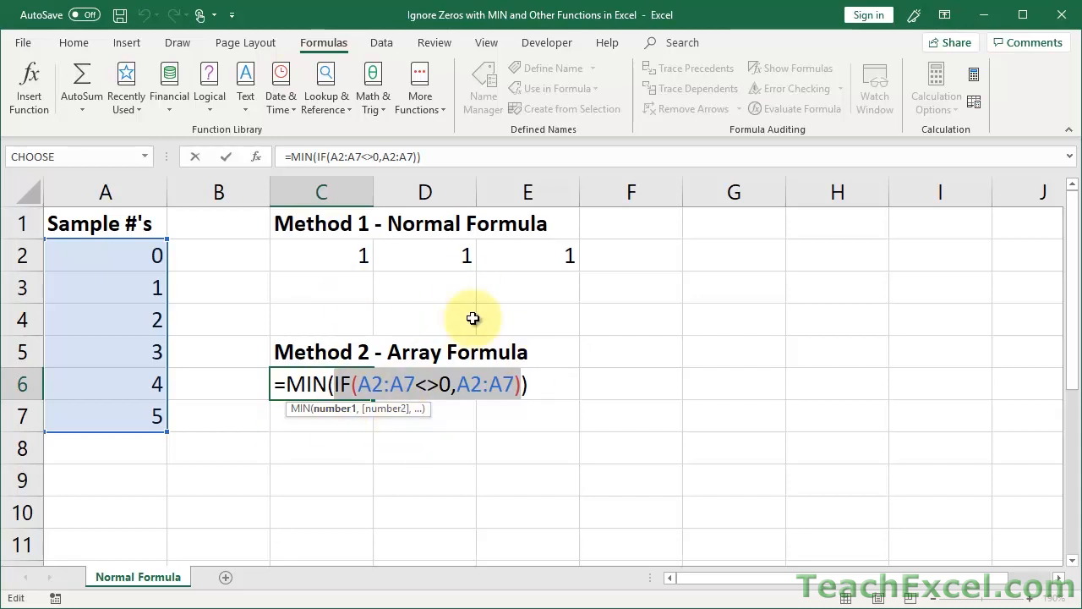
{"action": "left_click", "coordinate": [325, 388]}
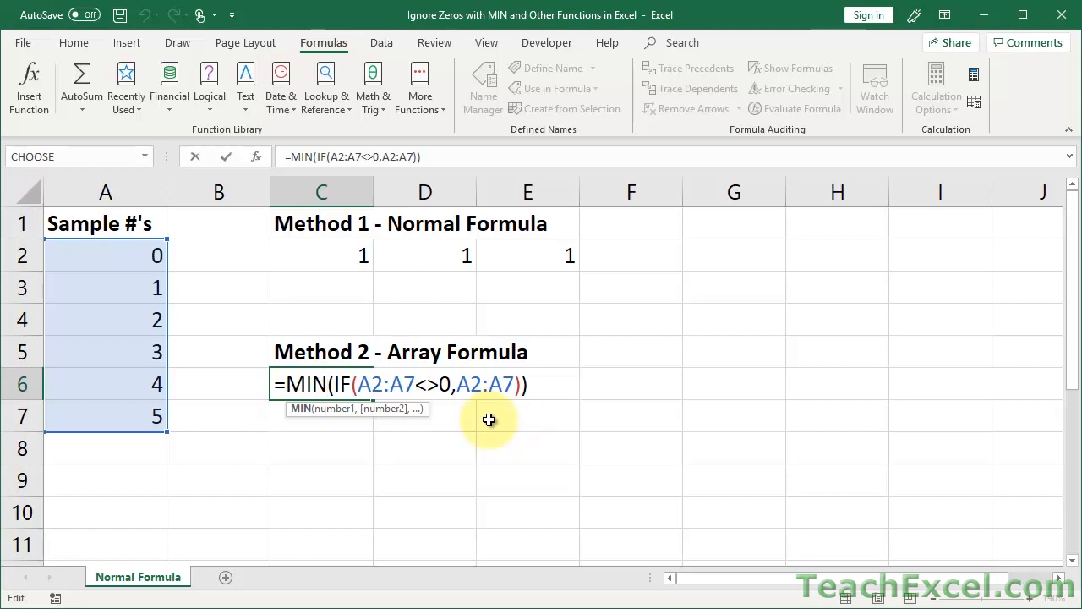
{"action": "key", "text": "ctrl+shift+Return"}
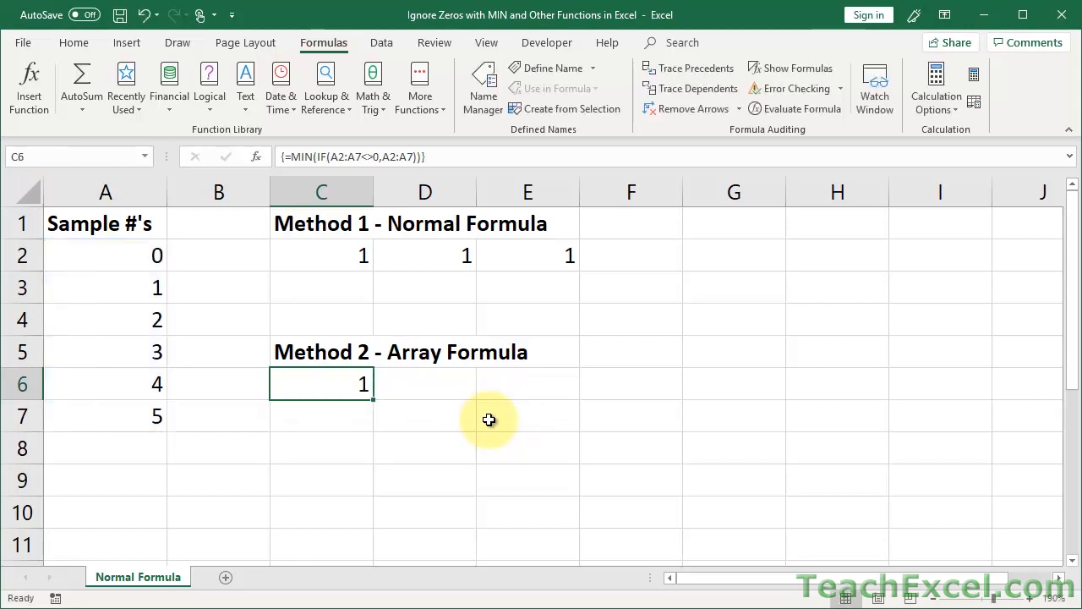
{"action": "double_click", "coordinate": [322, 381]}
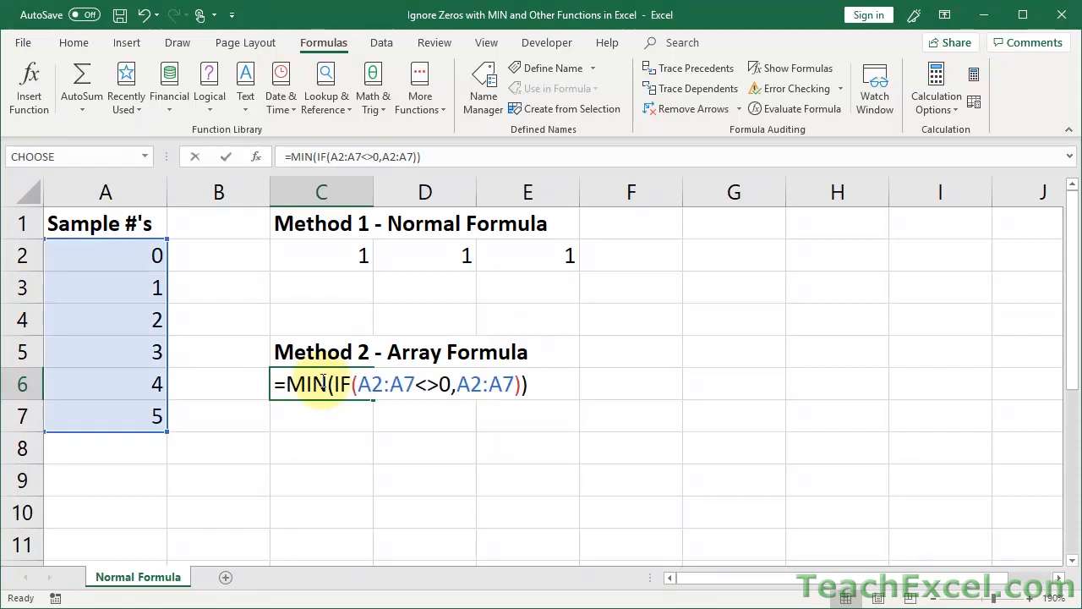
{"action": "double_click", "coordinate": [313, 383]}
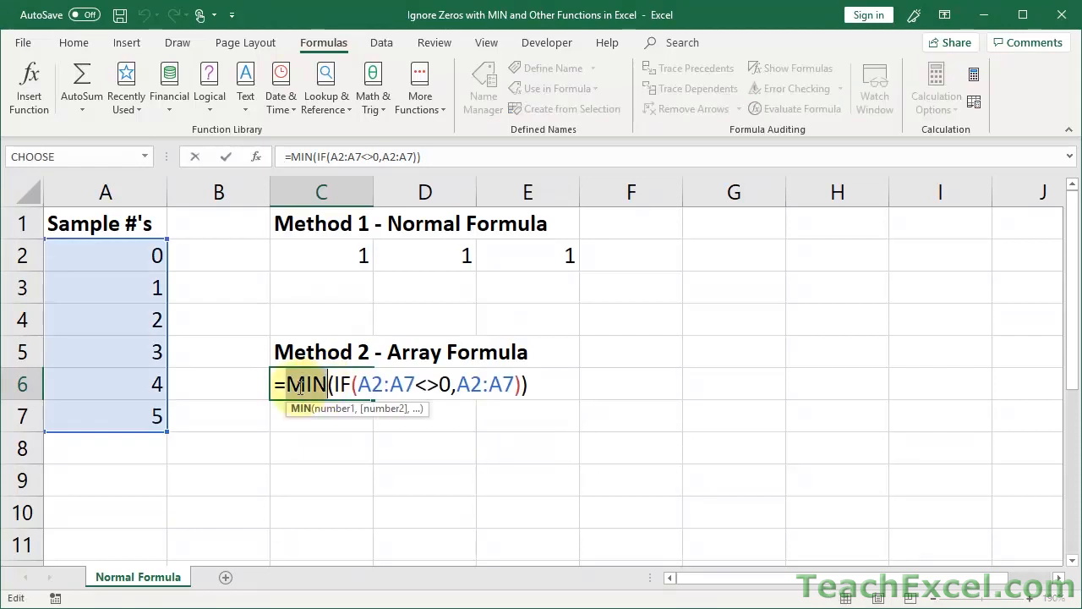
{"action": "left_click_drag", "start_coordinate": [333, 385], "coordinate": [524, 386]}
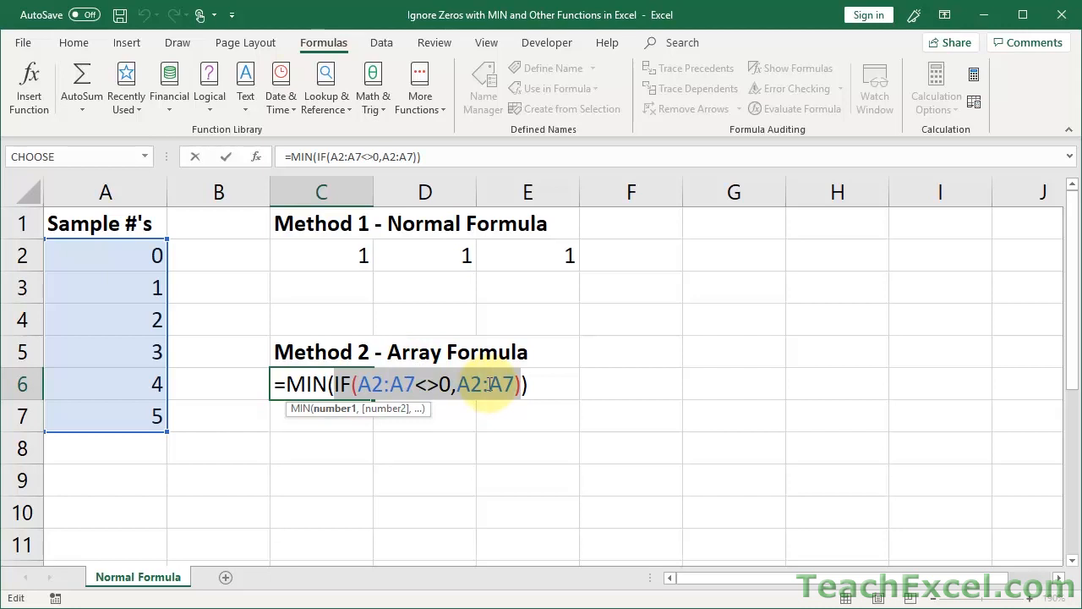
{"action": "key", "text": "Escape"}
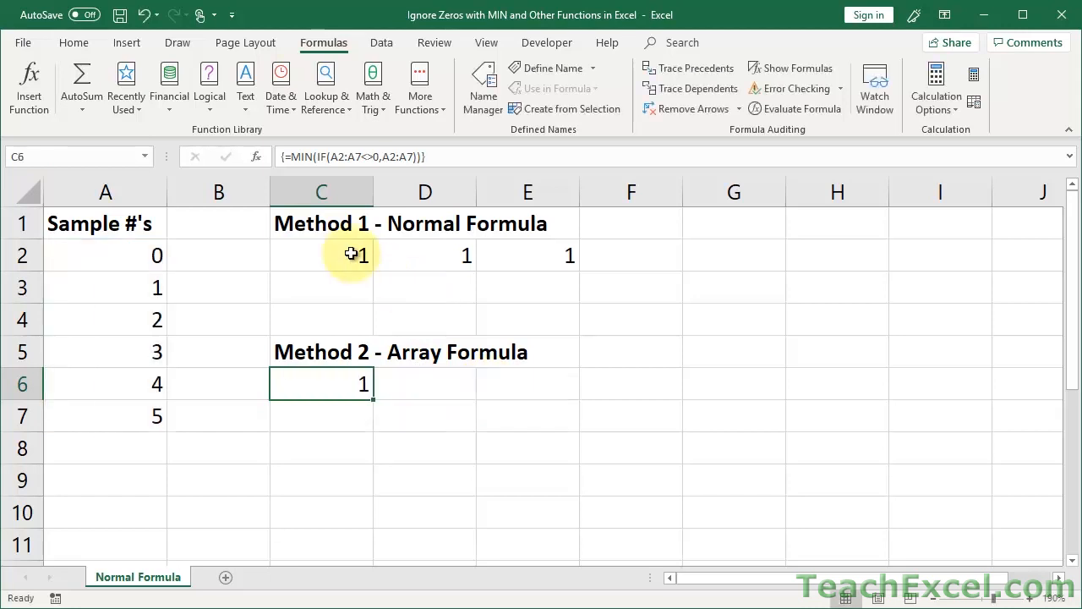
Open the SMALL and COUNTIF formula in C2 to examine its arguments
{"action": "double_click", "coordinate": [335, 254]}
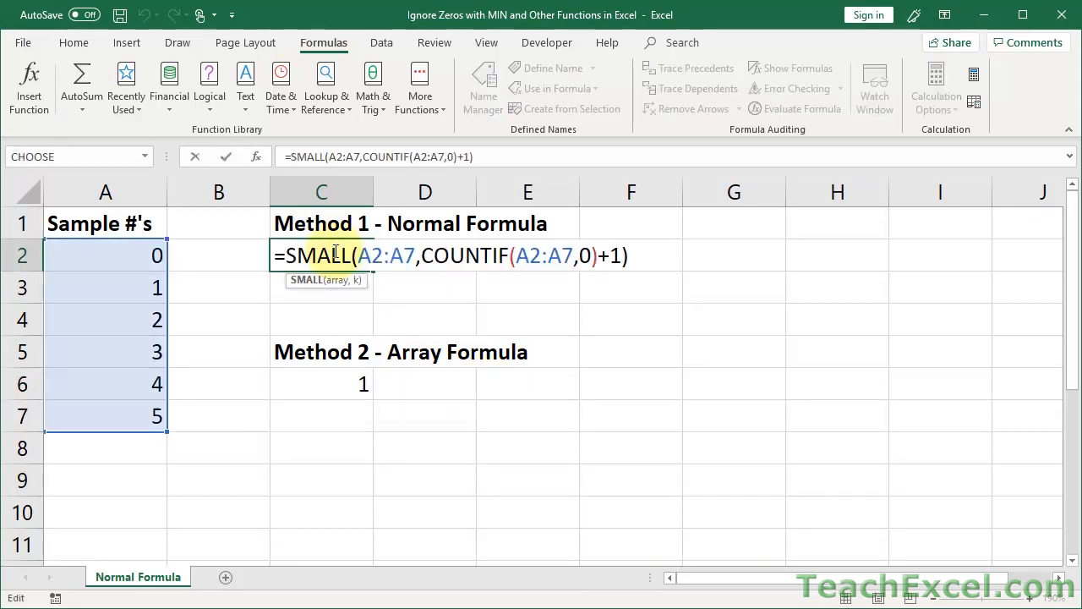